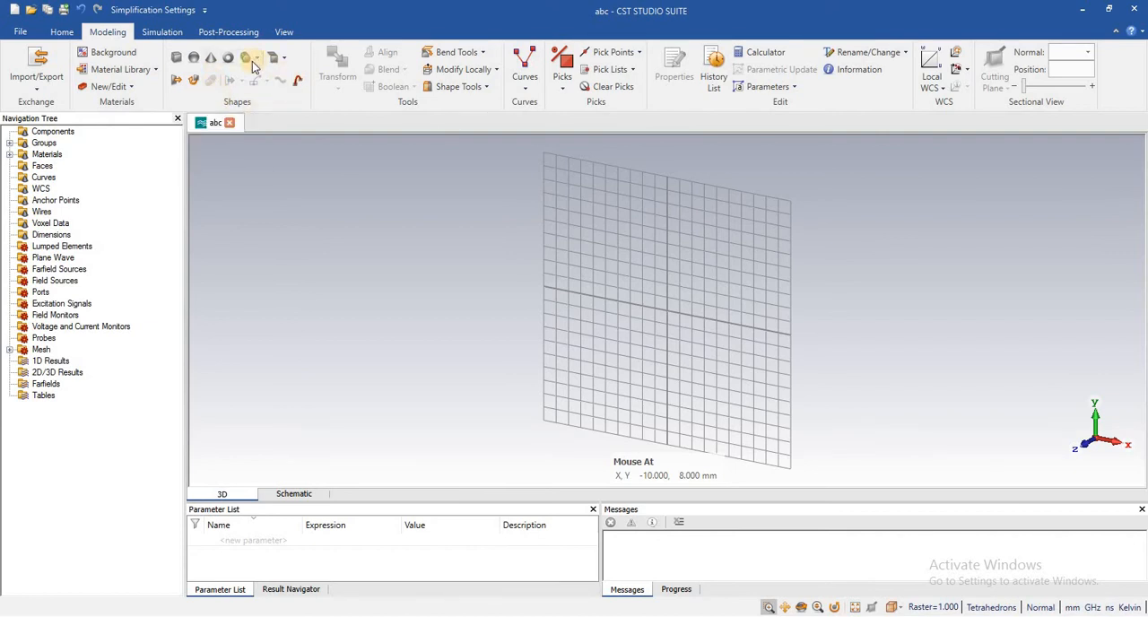
pyautogui.click(526, 82)
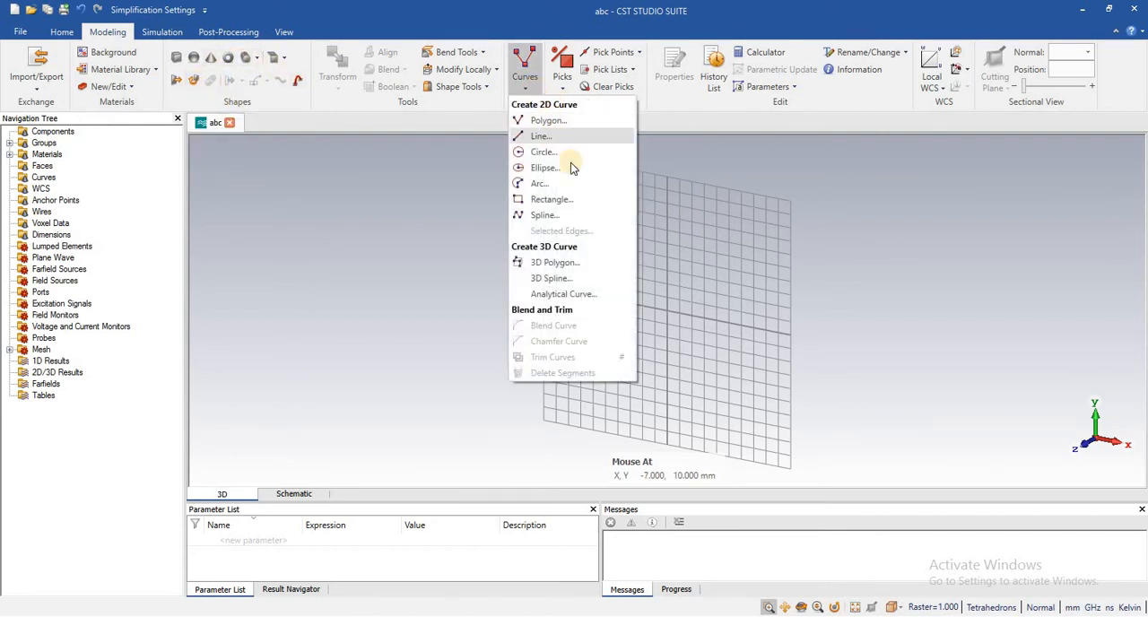
pyautogui.click(274, 107)
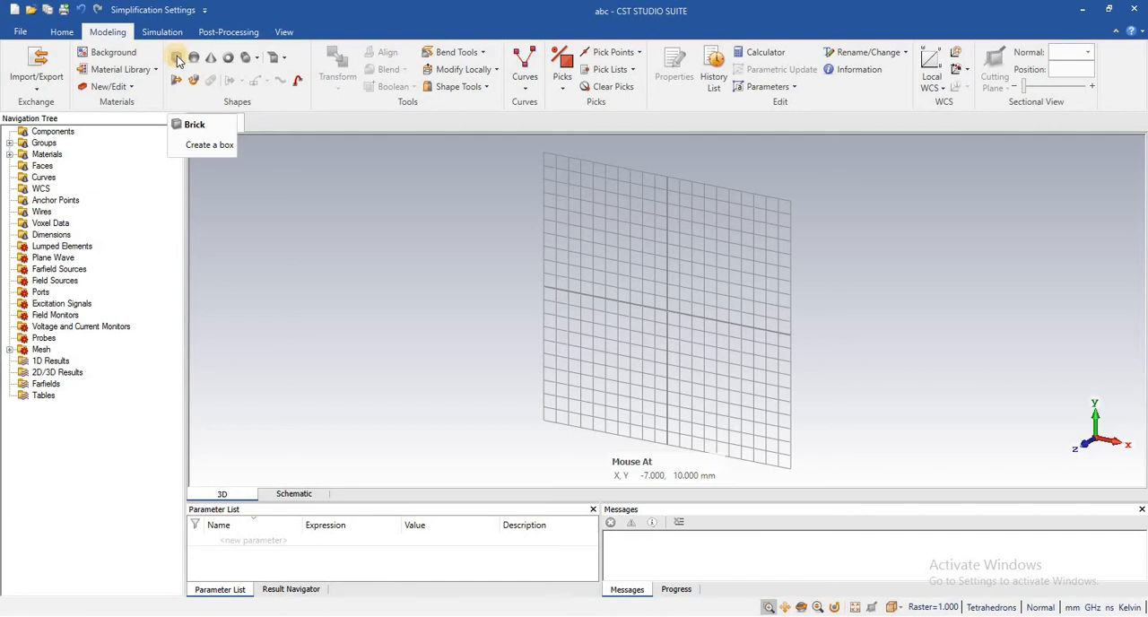
# - Draw a brick in the working plane from corner (-3, 5) to corner (3, -2) with a height of 6 mm
pyautogui.click(178, 59)
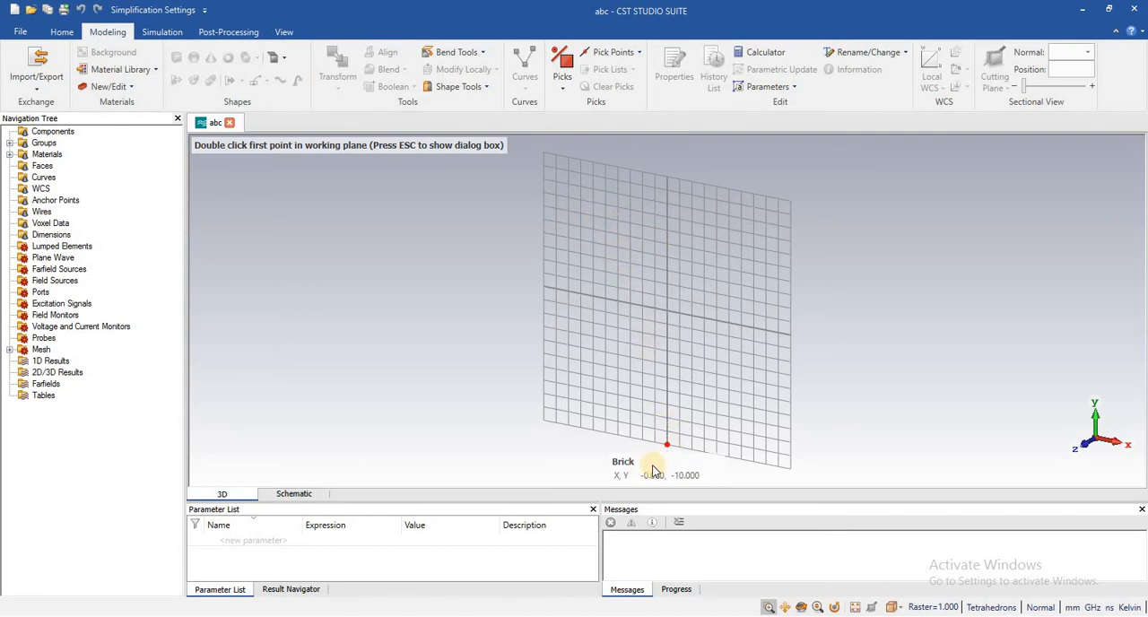
pyautogui.doubleClick(630, 236)
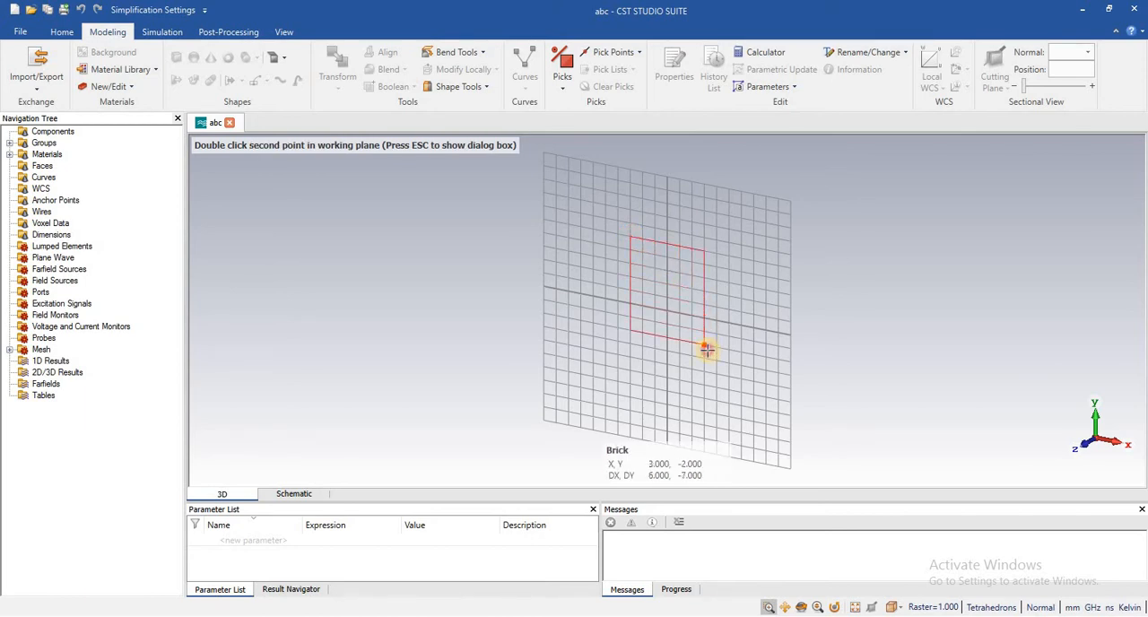
pyautogui.doubleClick(706, 350)
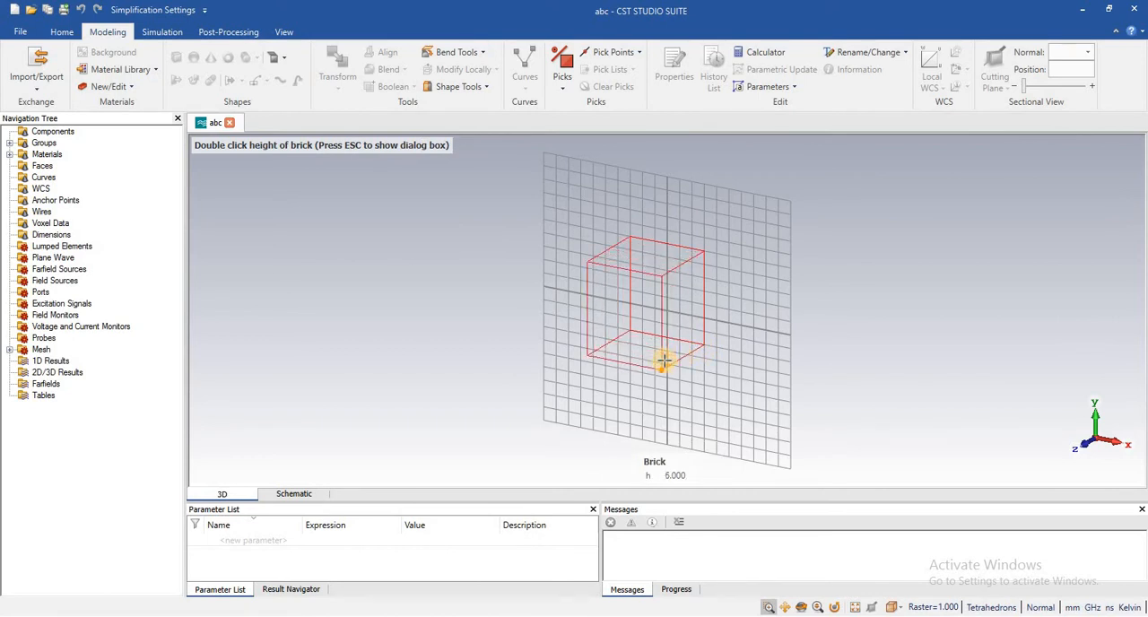
pyautogui.doubleClick(663, 360)
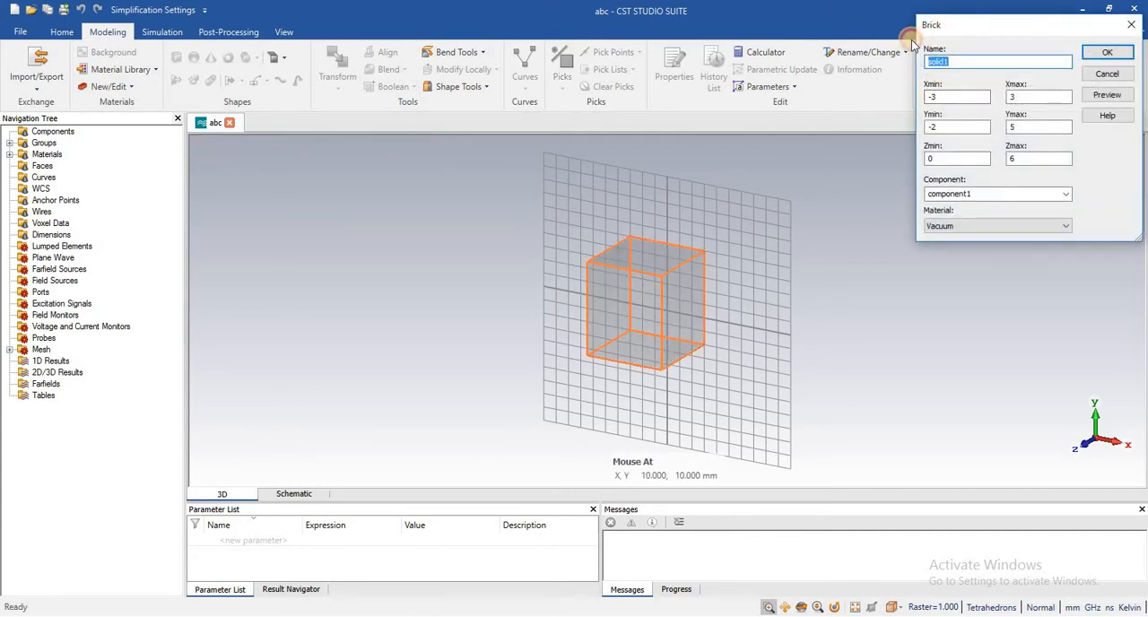
# - Set the brick's Xmin to -2 and Xmax to 4, previewing the changed shape
pyautogui.moveTo(923, 27); pyautogui.dragTo(789, 53)
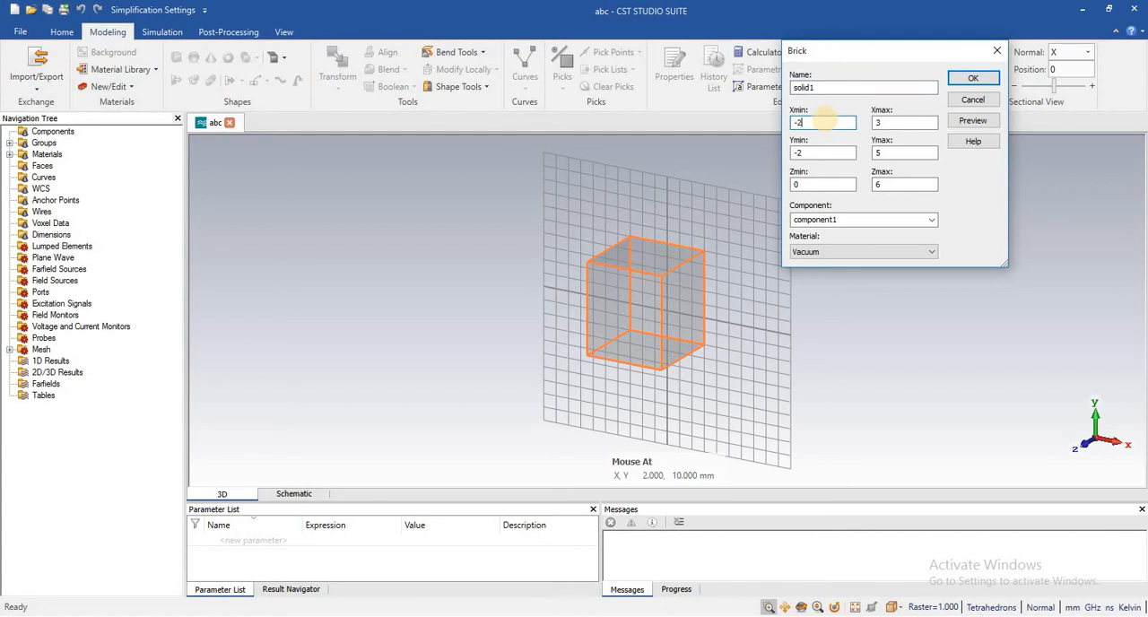
pyautogui.click(975, 120)
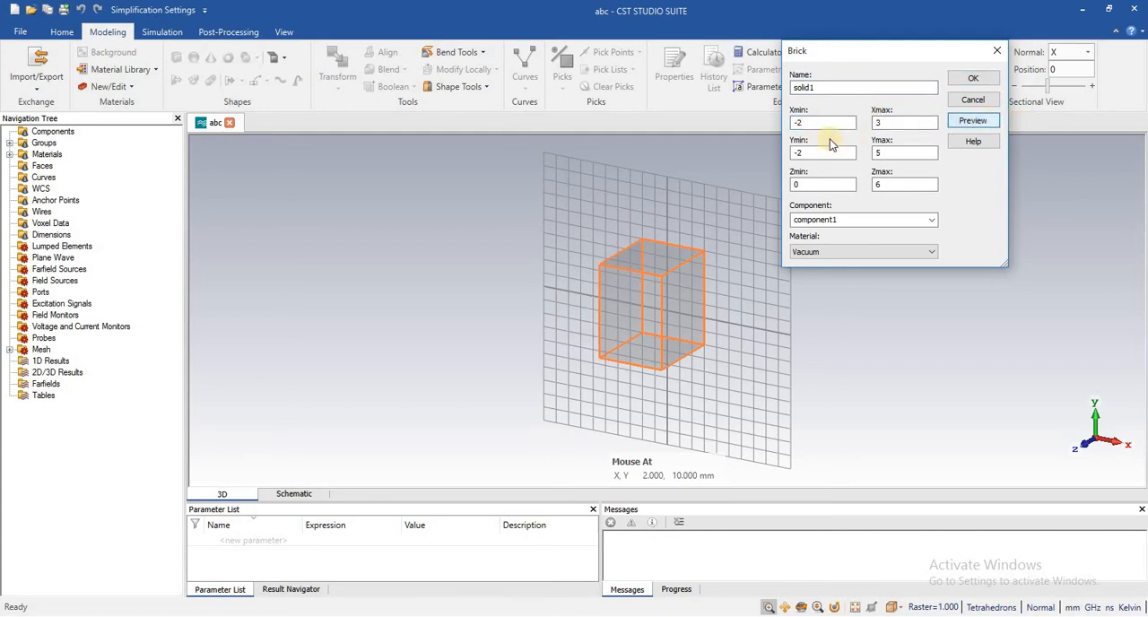
pyautogui.click(901, 123)
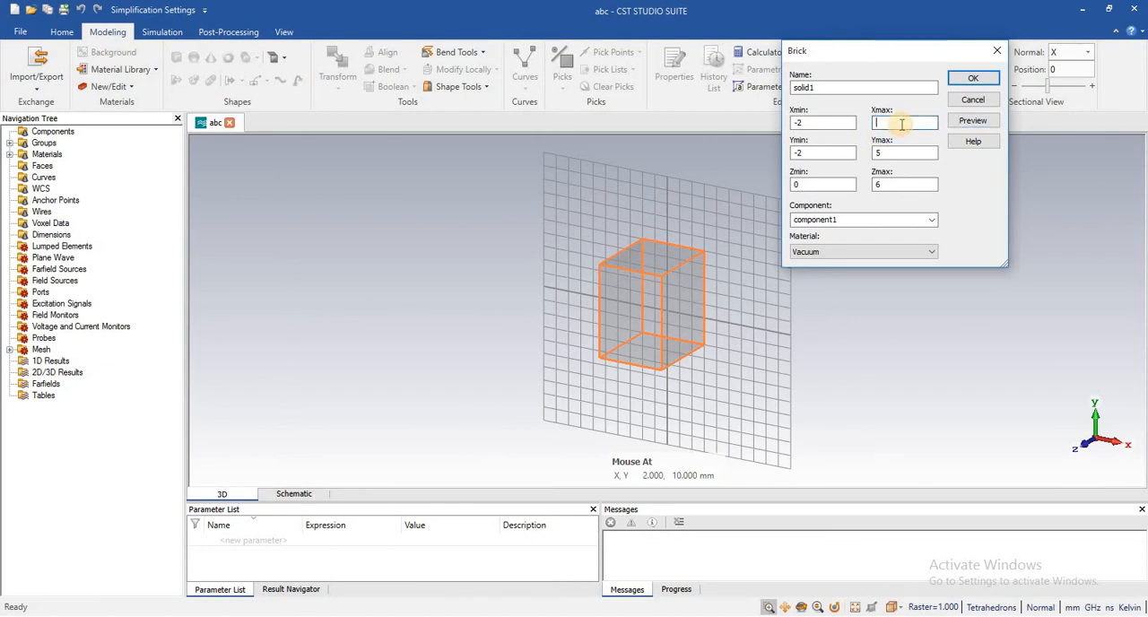
pyautogui.write('4')
pyautogui.click(974, 121)
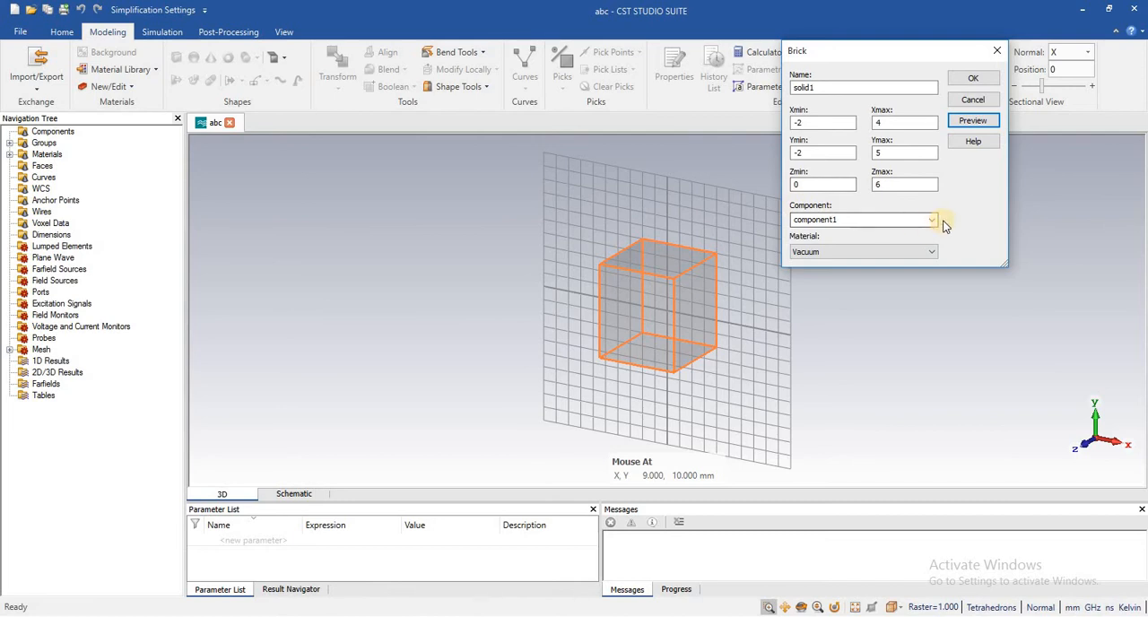
# - Name the brick box, keep component1 as its component and Vacuum as its material, and create it
pyautogui.click(825, 88)
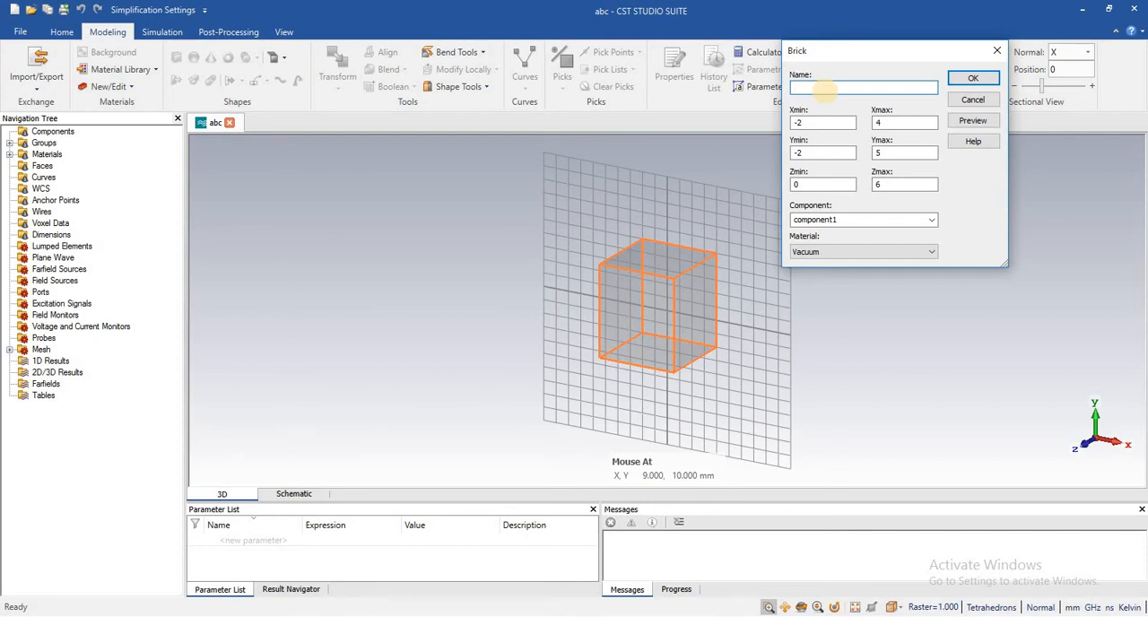
pyautogui.write('box')
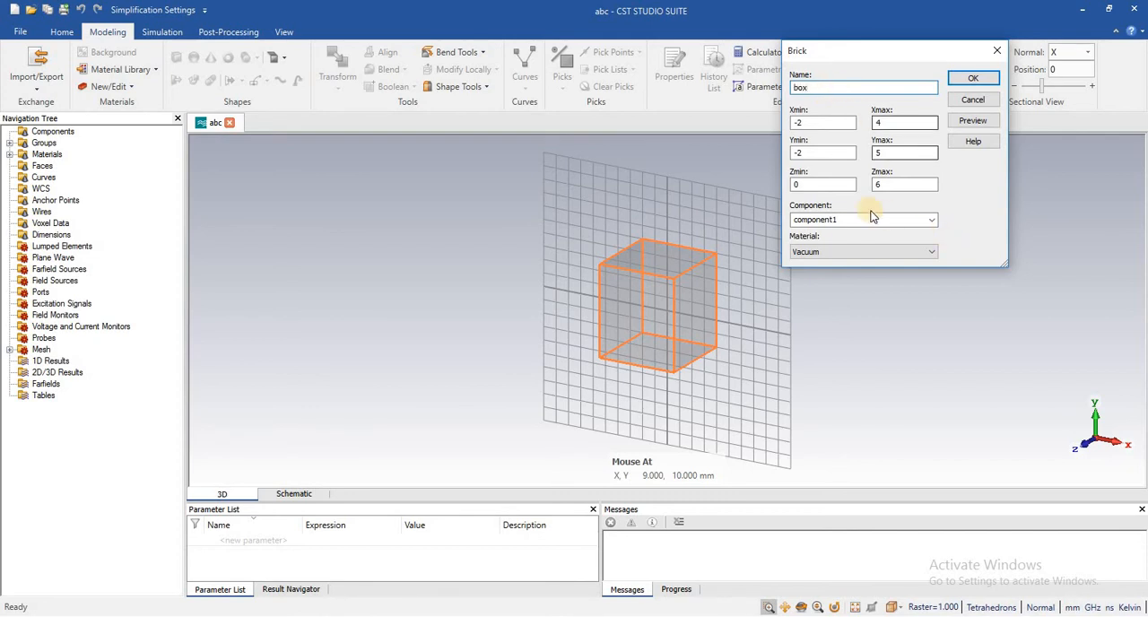
pyautogui.click(933, 221)
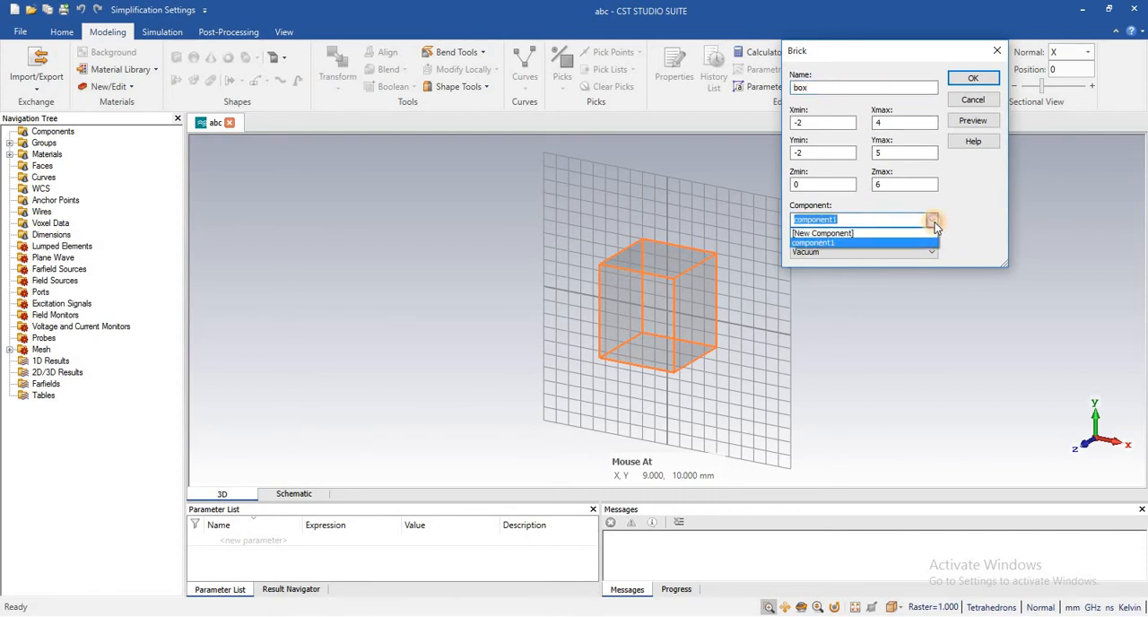
pyautogui.click(931, 244)
pyautogui.click(933, 226)
pyautogui.click(957, 201)
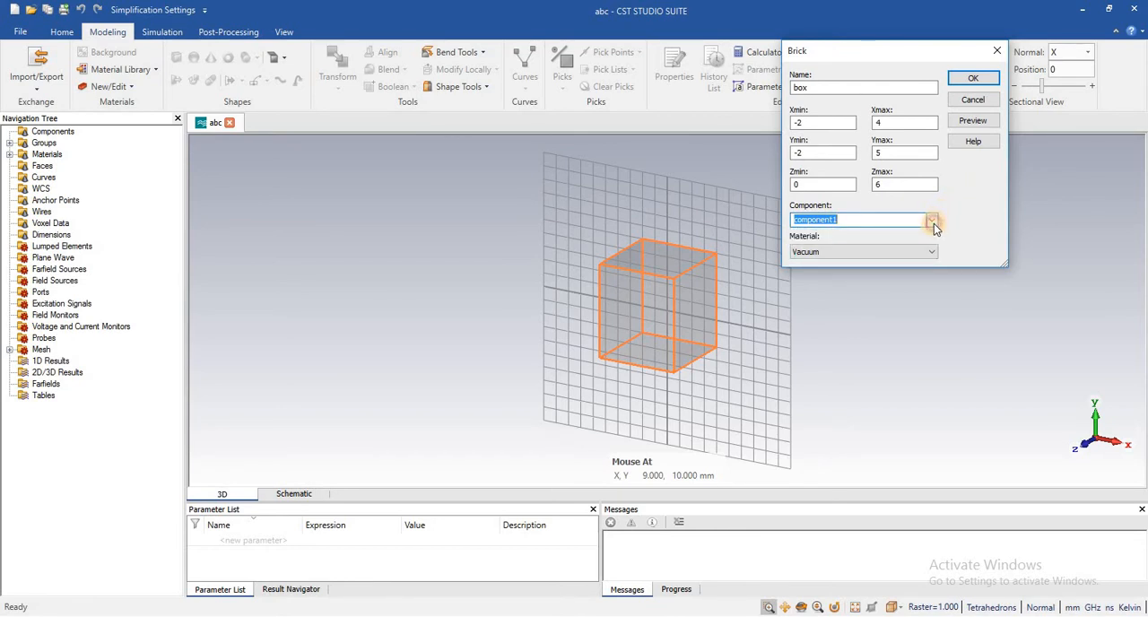
pyautogui.click(932, 225)
pyautogui.click(904, 235)
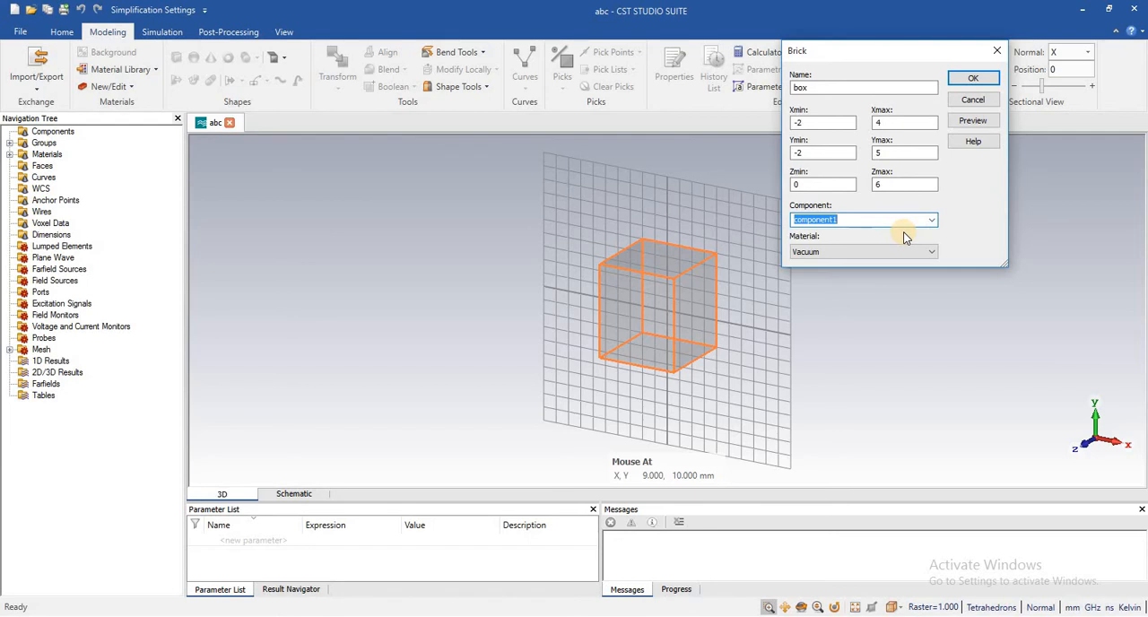
pyautogui.click(934, 223)
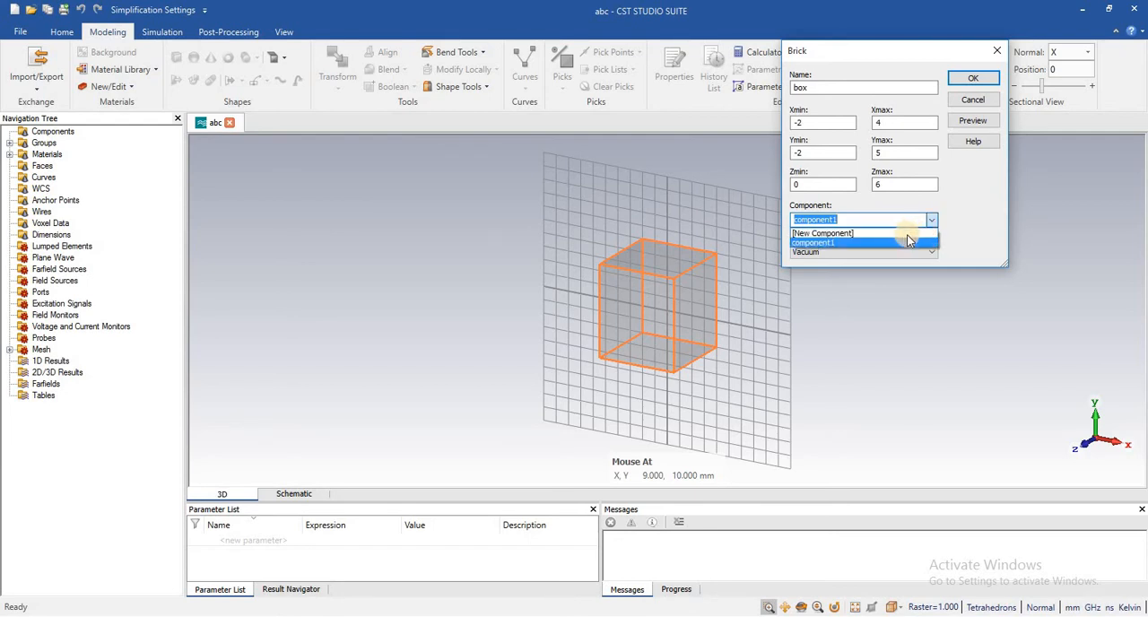
pyautogui.click(931, 257)
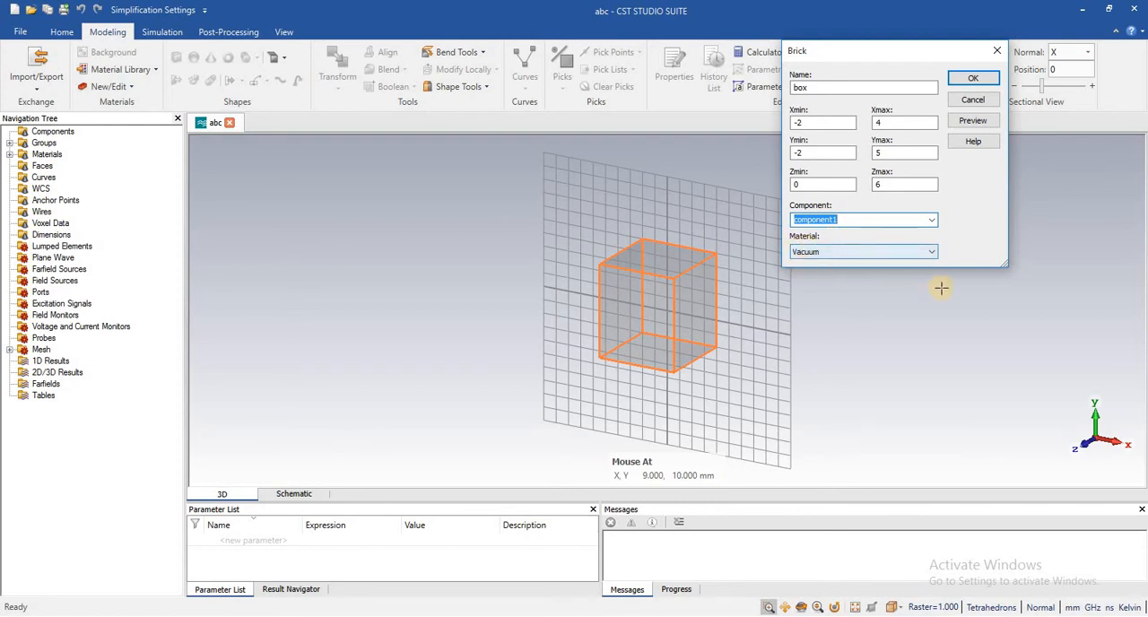
pyautogui.click(932, 254)
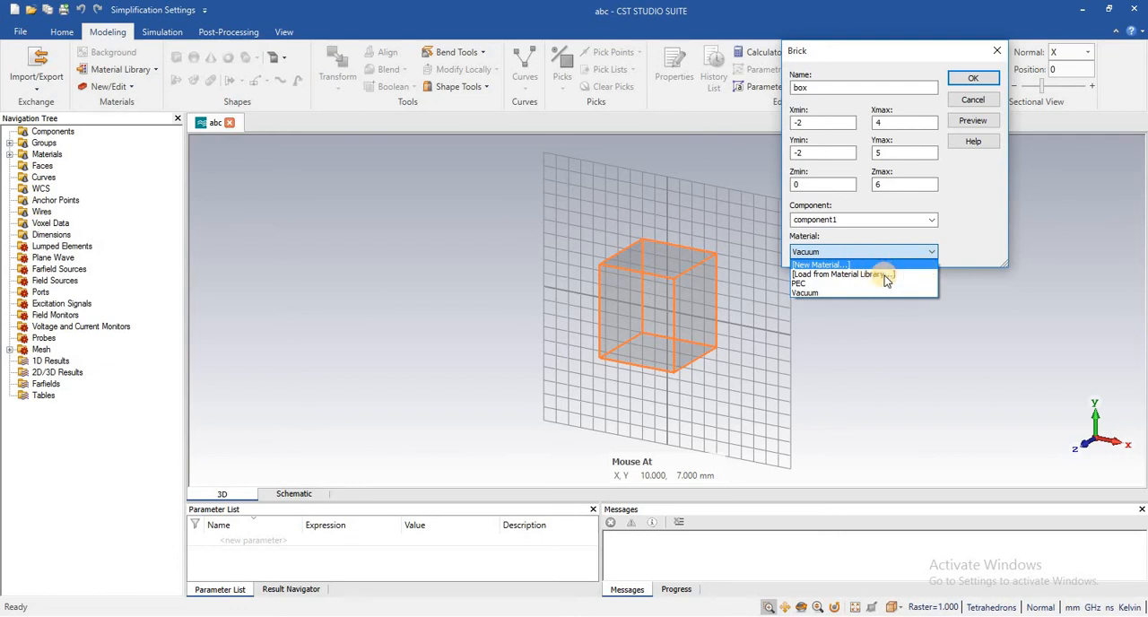
pyautogui.click(925, 253)
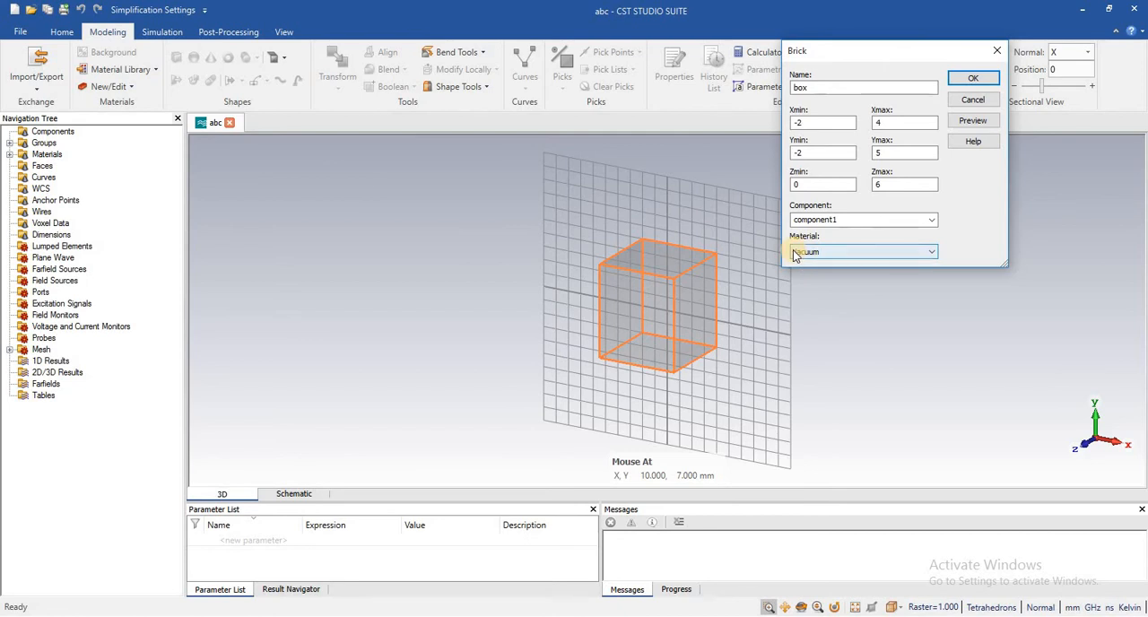
pyautogui.click(973, 78)
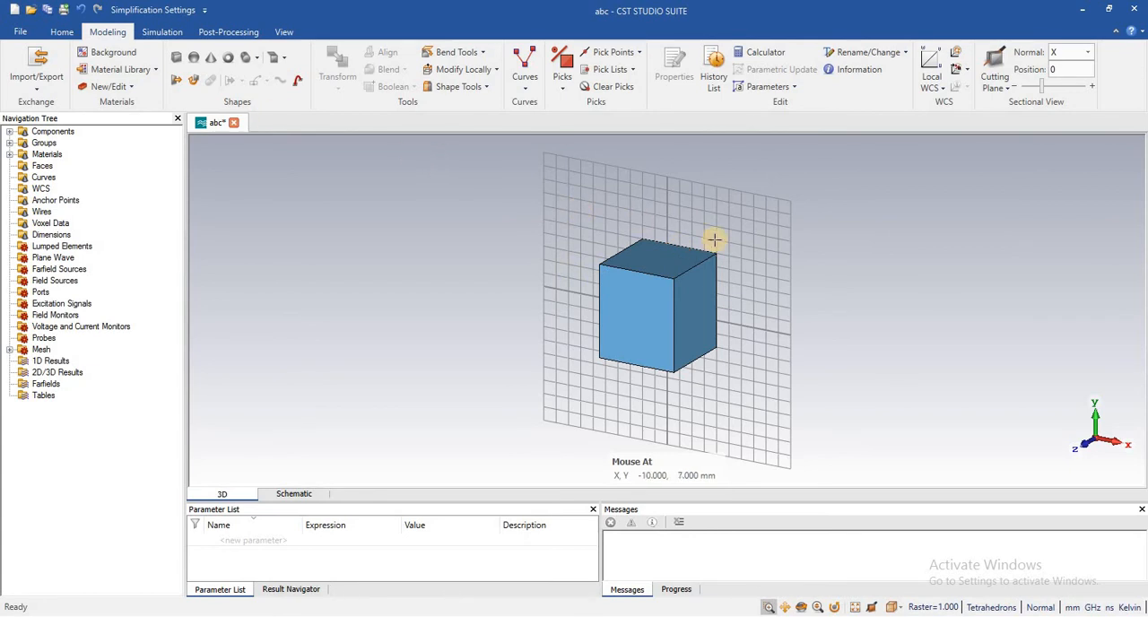
pyautogui.scroll(-4, 720, 233)
pyautogui.scroll(5, 720, 233)
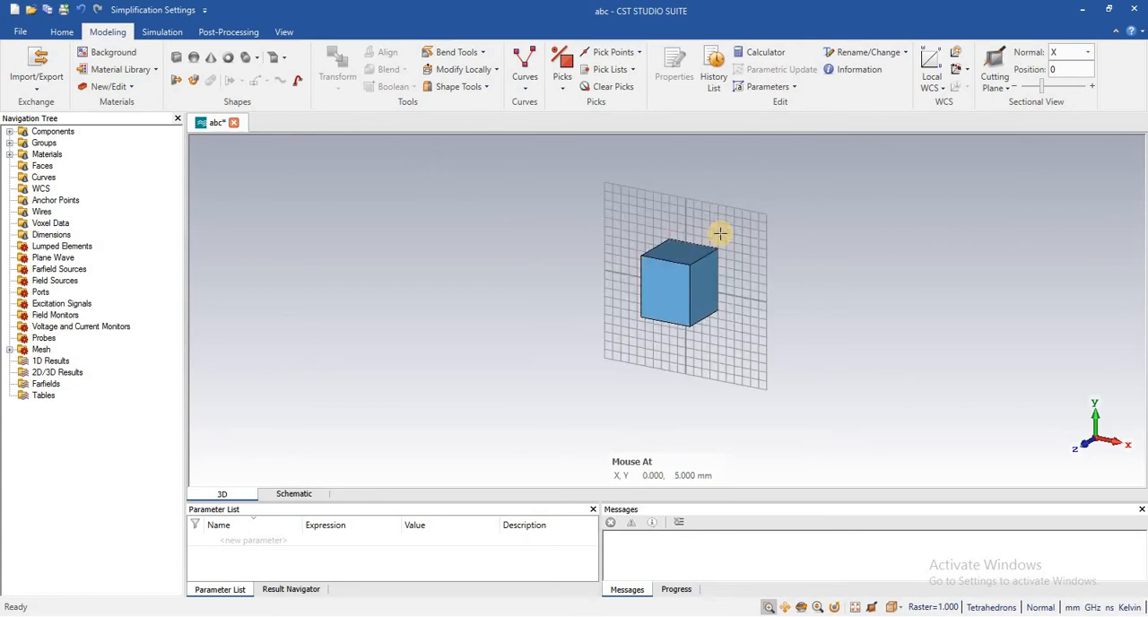
pyautogui.click(193, 58)
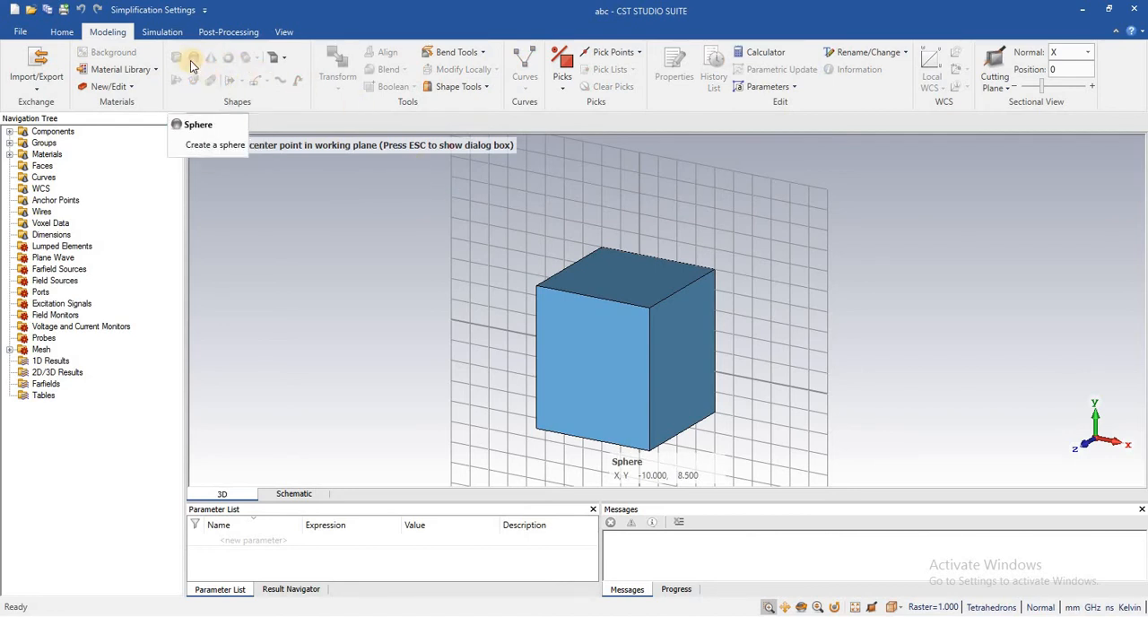
pyautogui.rightClick(638, 170)
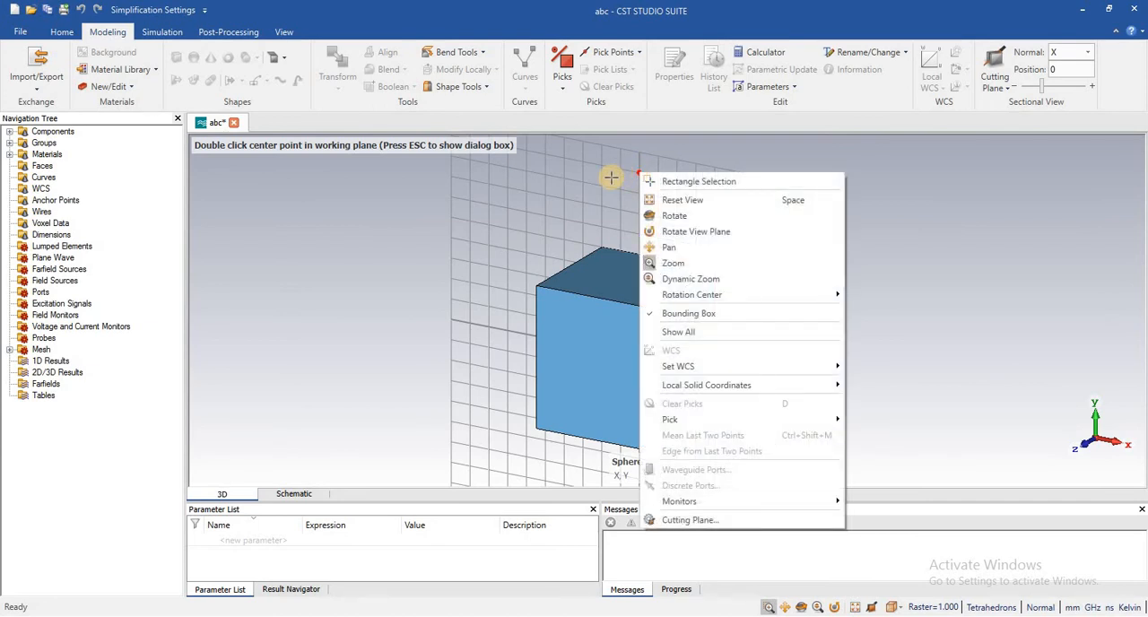
pyautogui.press('Escape')
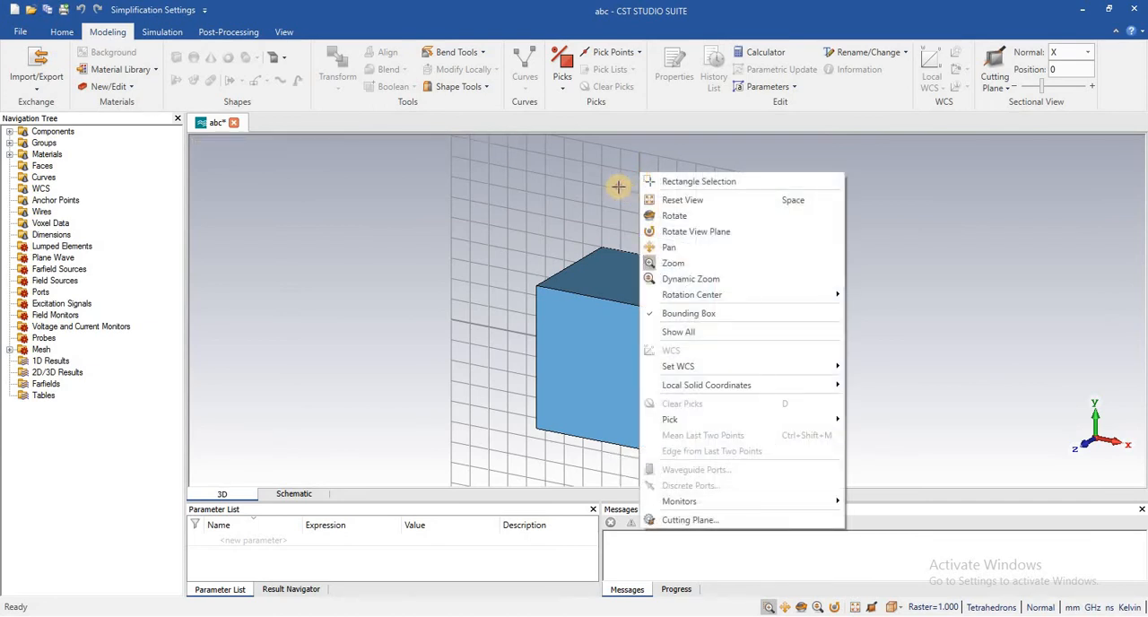
pyautogui.click(618, 187)
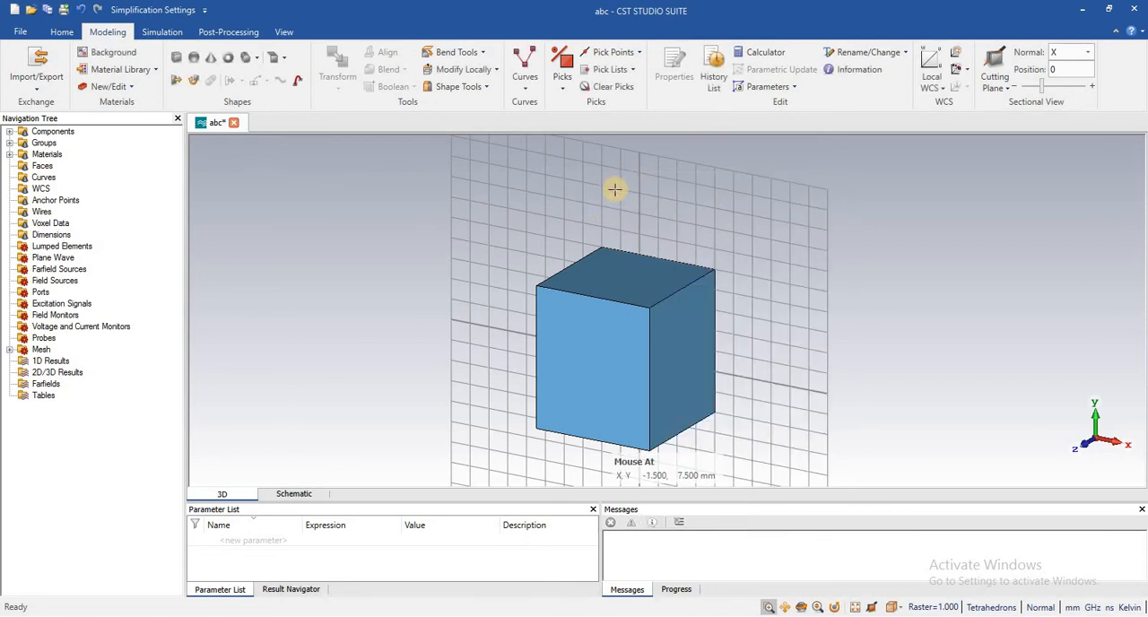
# - Draw a sphere above the box, centred at (-2.5, 9) in the working plane with a center radius of 1 mm
pyautogui.click(193, 59)
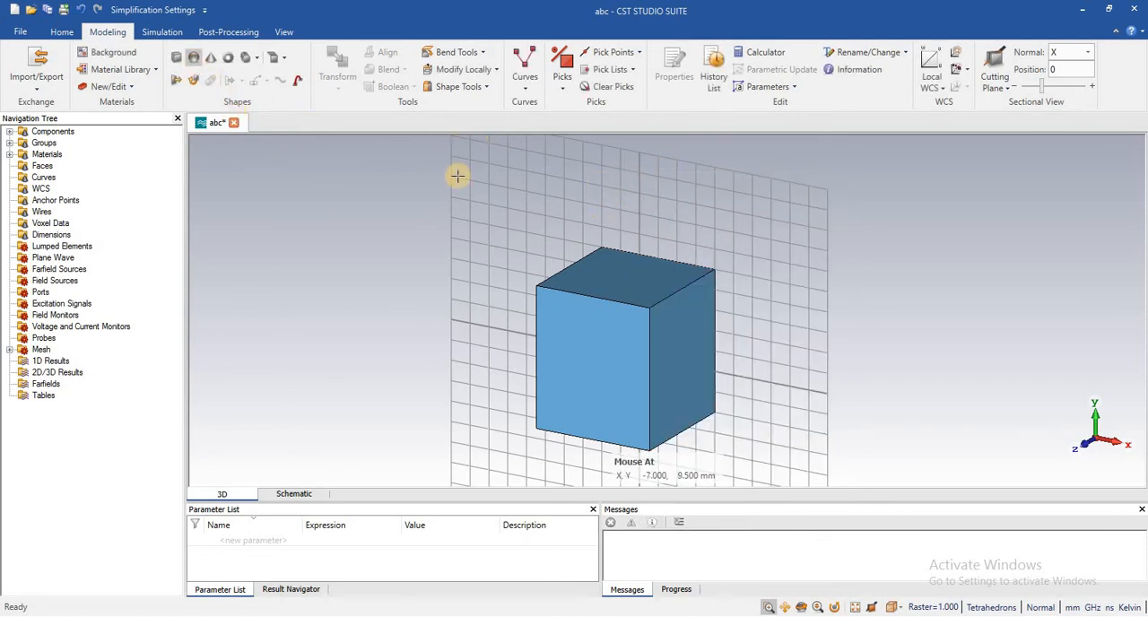
pyautogui.doubleClick(569, 182)
pyautogui.doubleClick(592, 182)
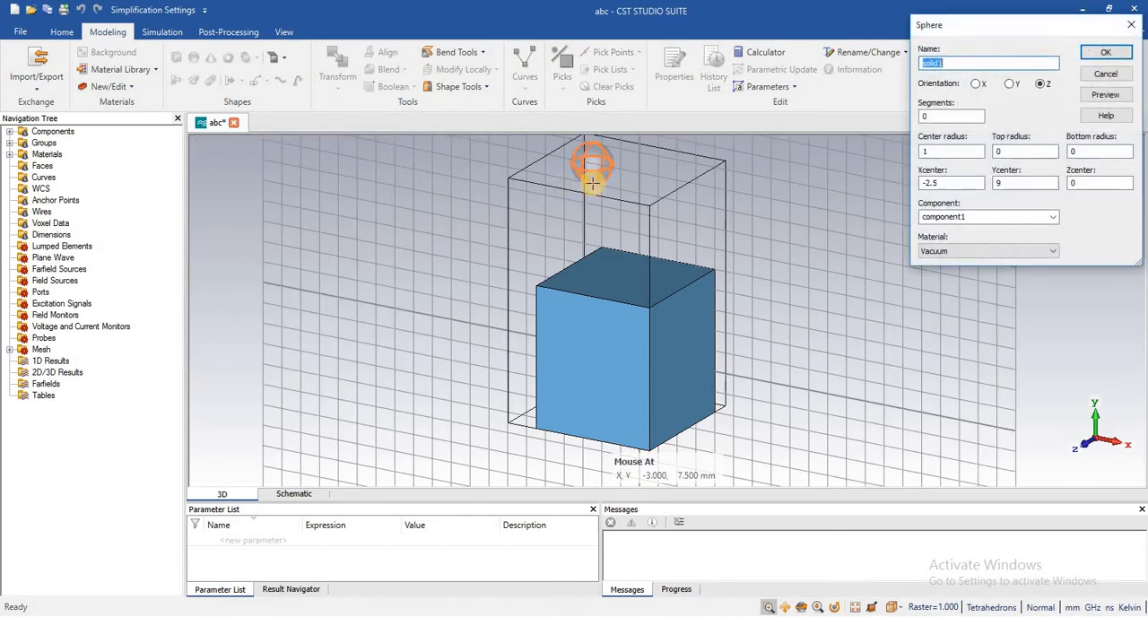
# - Set the sphere's orientation to Y and create it with the name solid1
pyautogui.moveTo(942, 25); pyautogui.dragTo(751, 27)
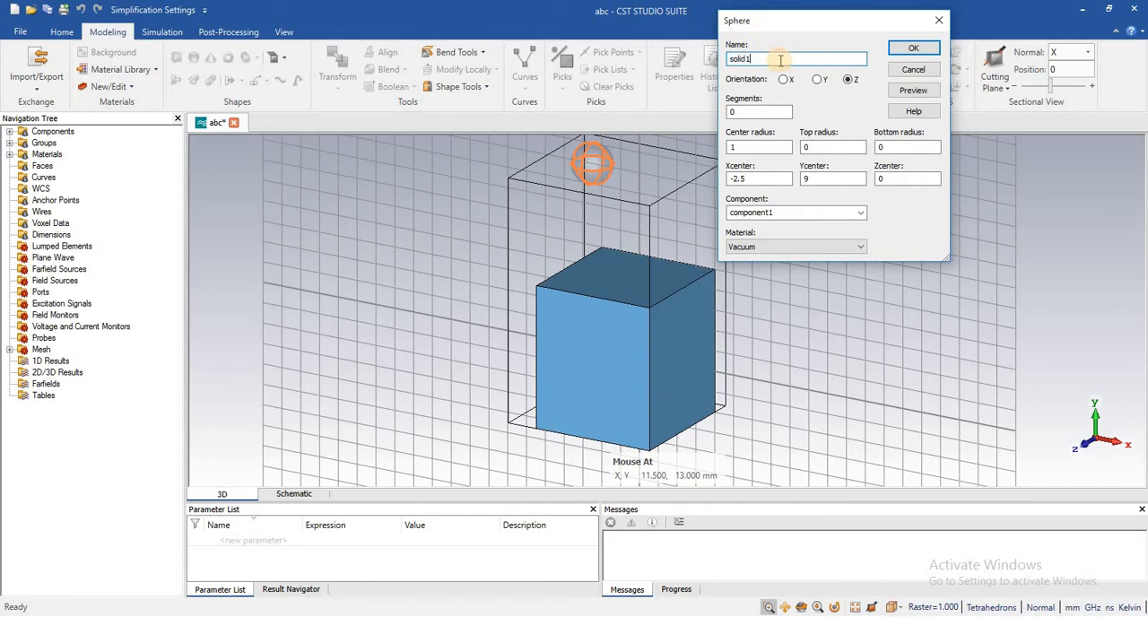
pyautogui.click(780, 60)
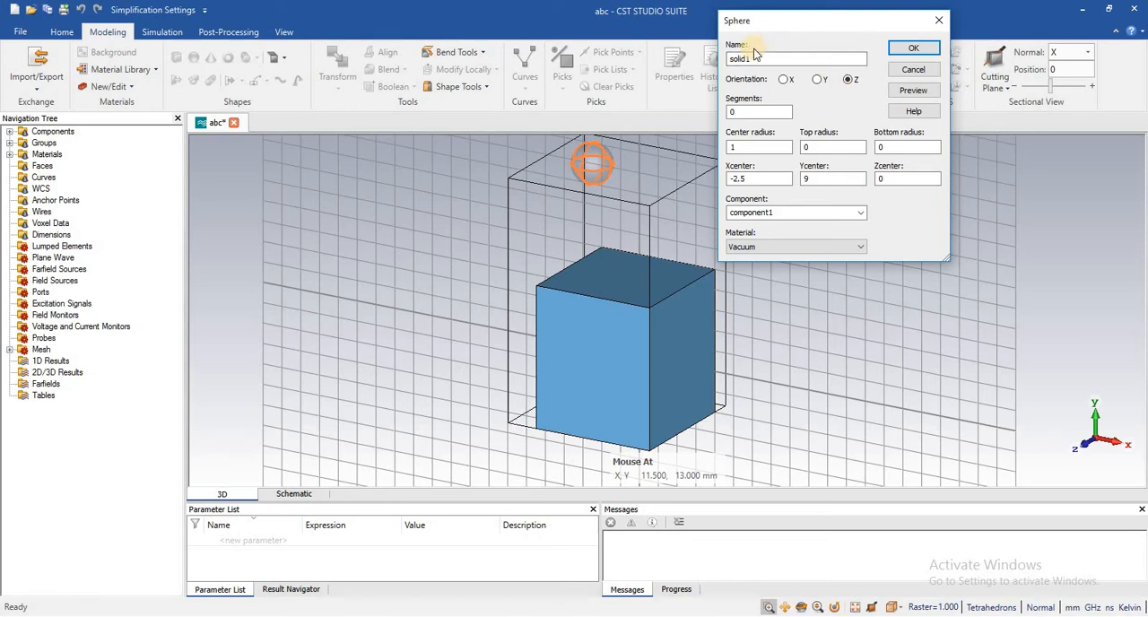
pyautogui.click(817, 79)
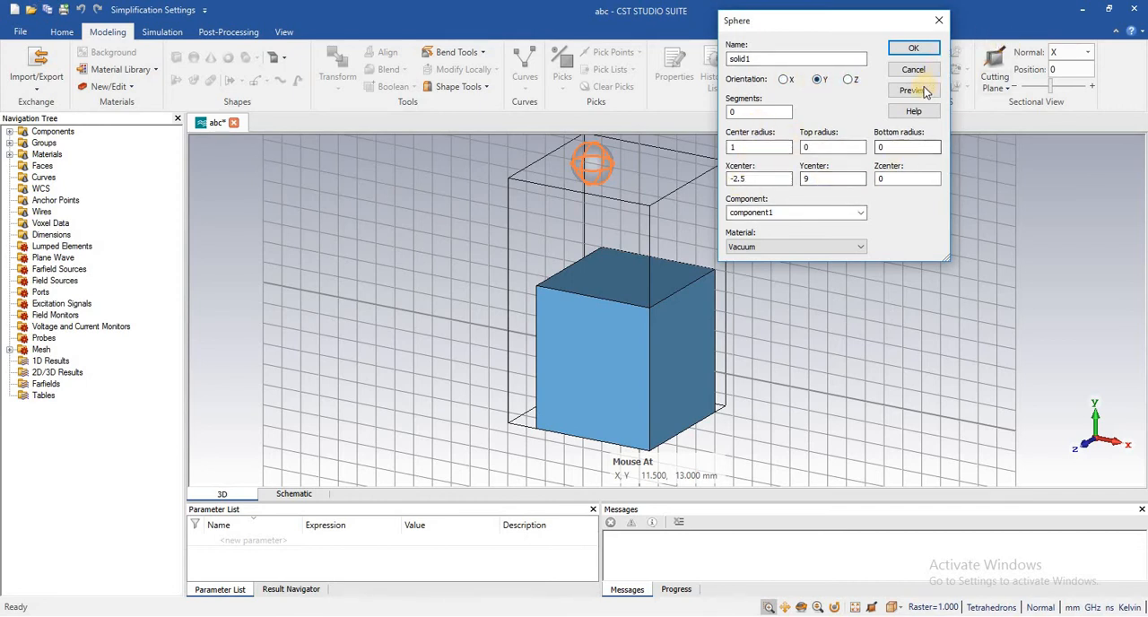
pyautogui.click(912, 48)
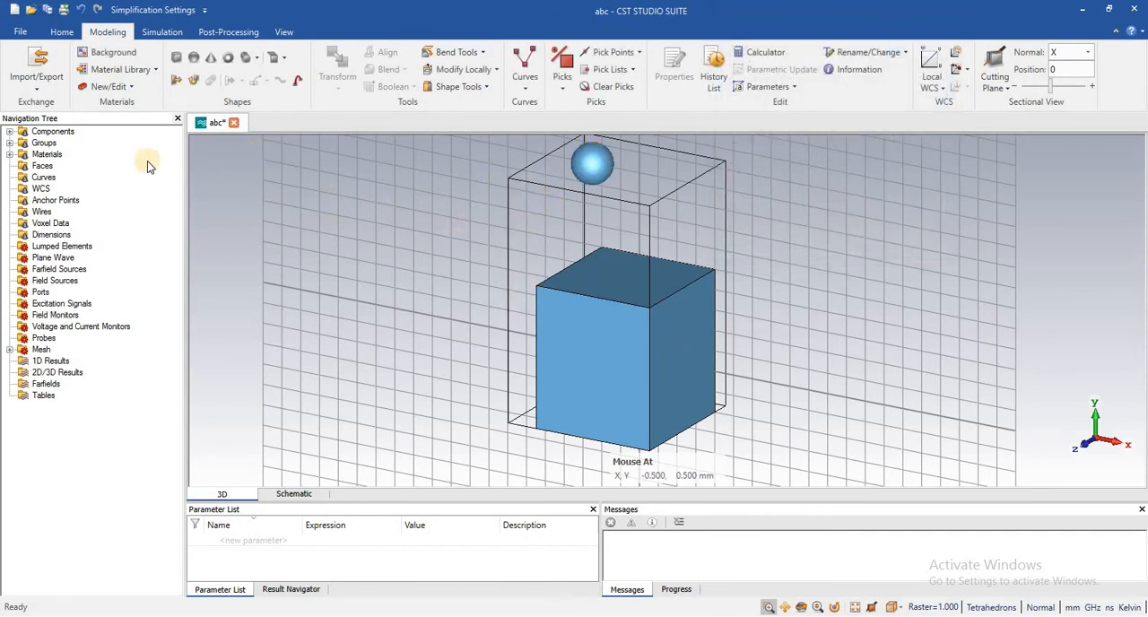
# - Open the brick definition of box under component1 from its history, review its dimensions, and close it without changes
pyautogui.click(8, 133)
pyautogui.click(9, 132)
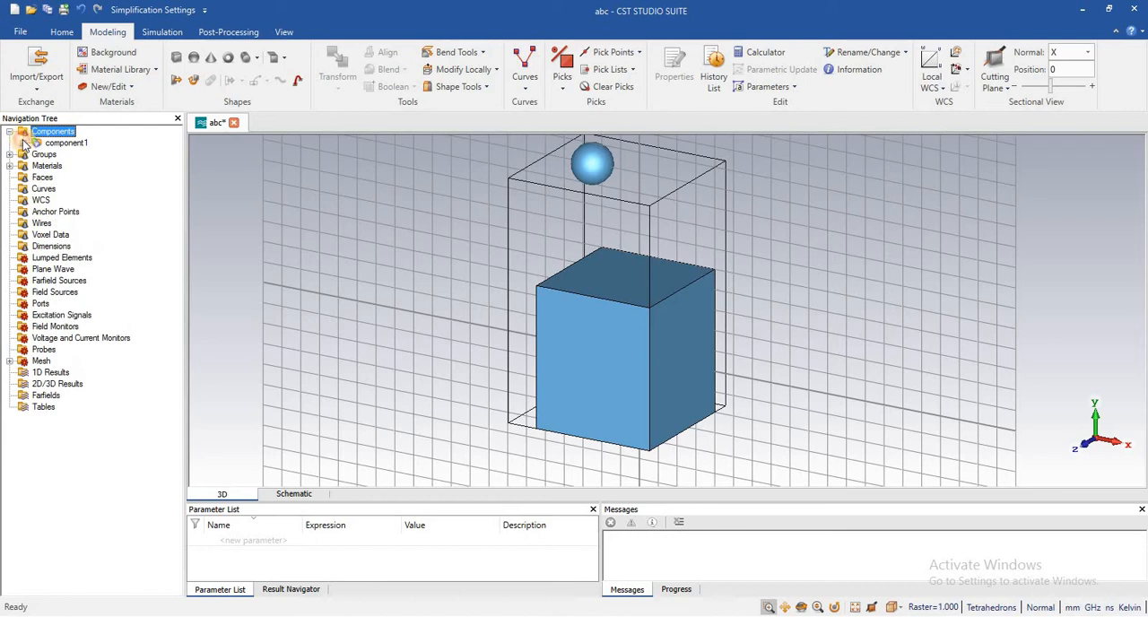
pyautogui.click(23, 143)
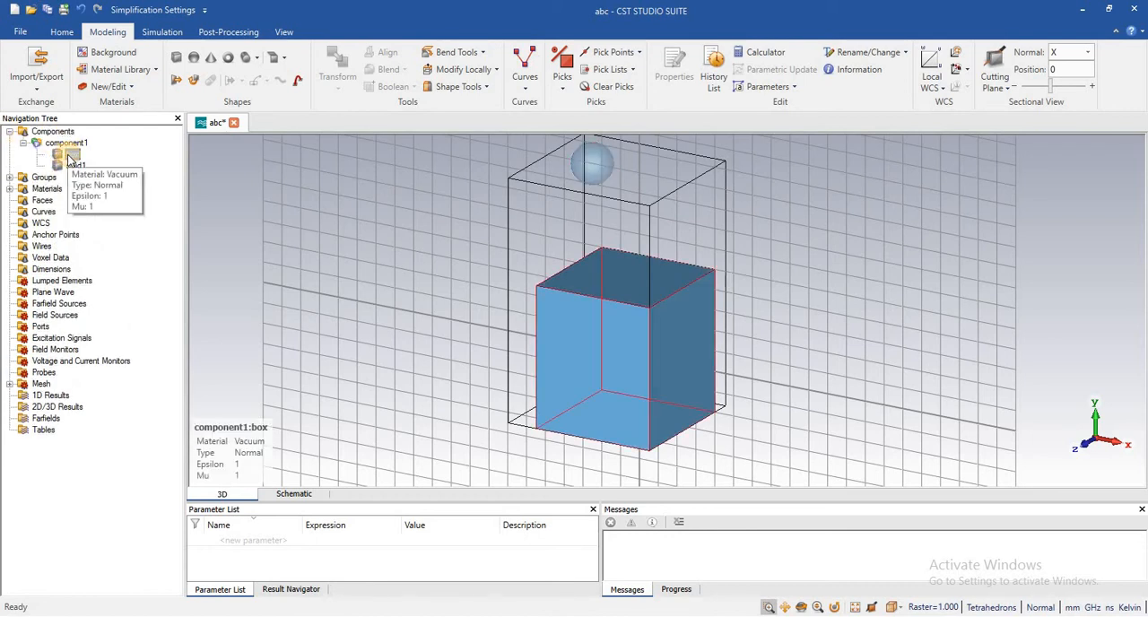
pyautogui.click(70, 157)
pyautogui.doubleClick(70, 156)
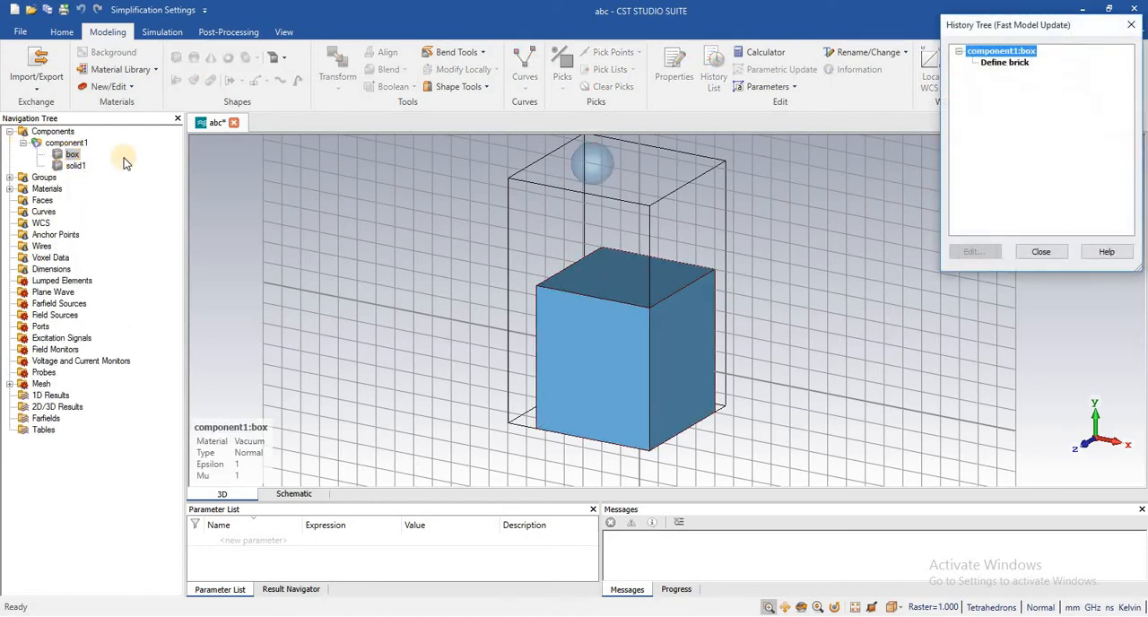
pyautogui.click(1012, 65)
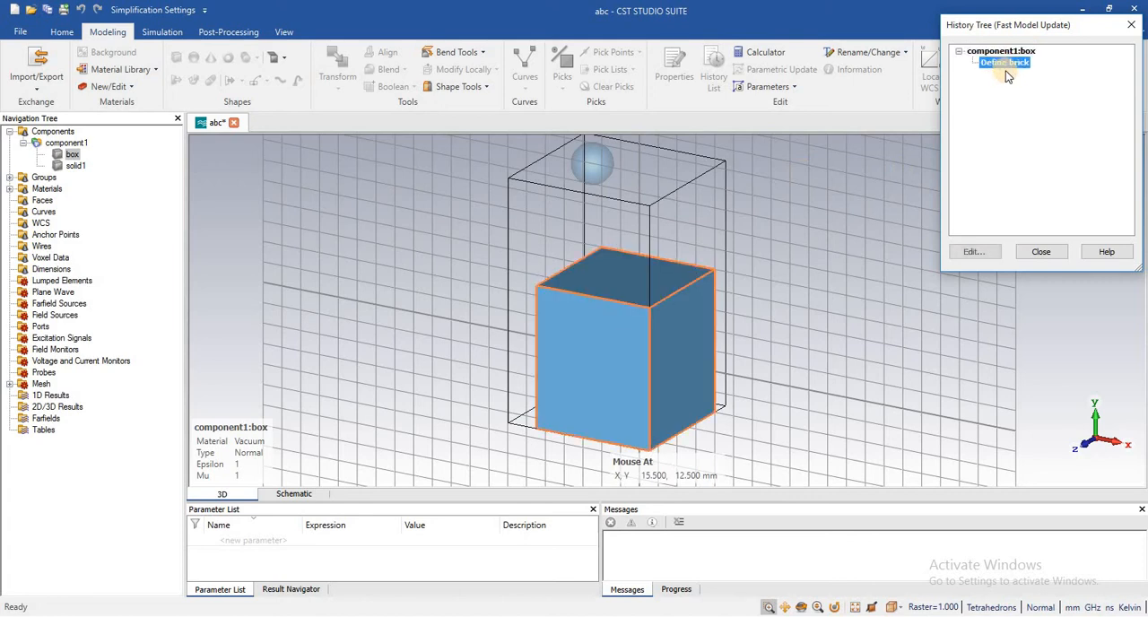
pyautogui.click(975, 251)
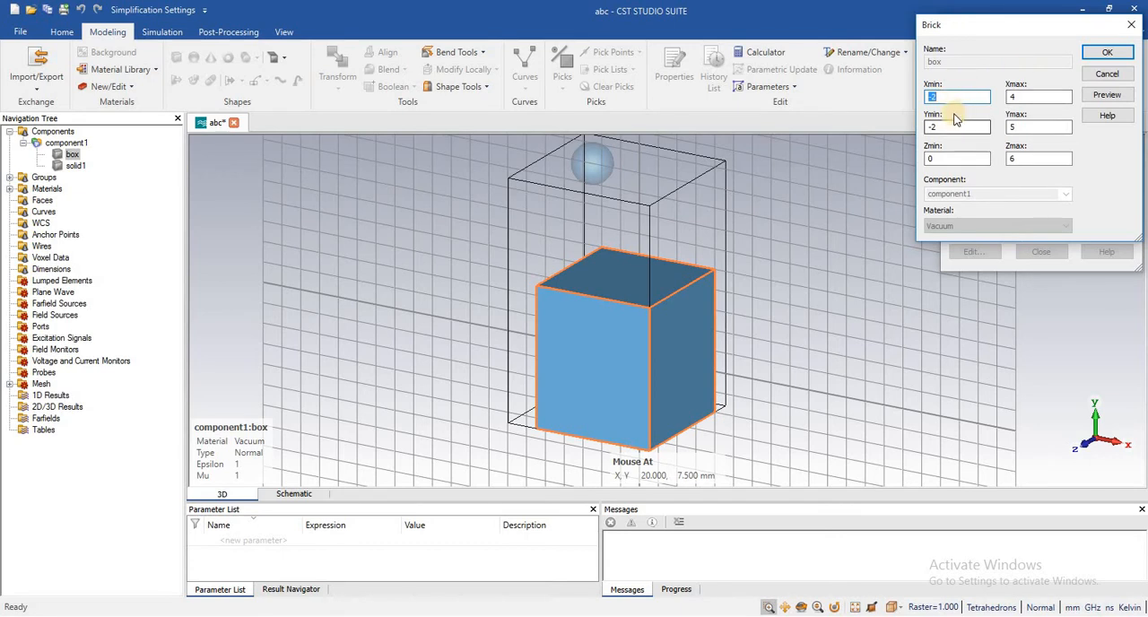
pyautogui.click(1113, 54)
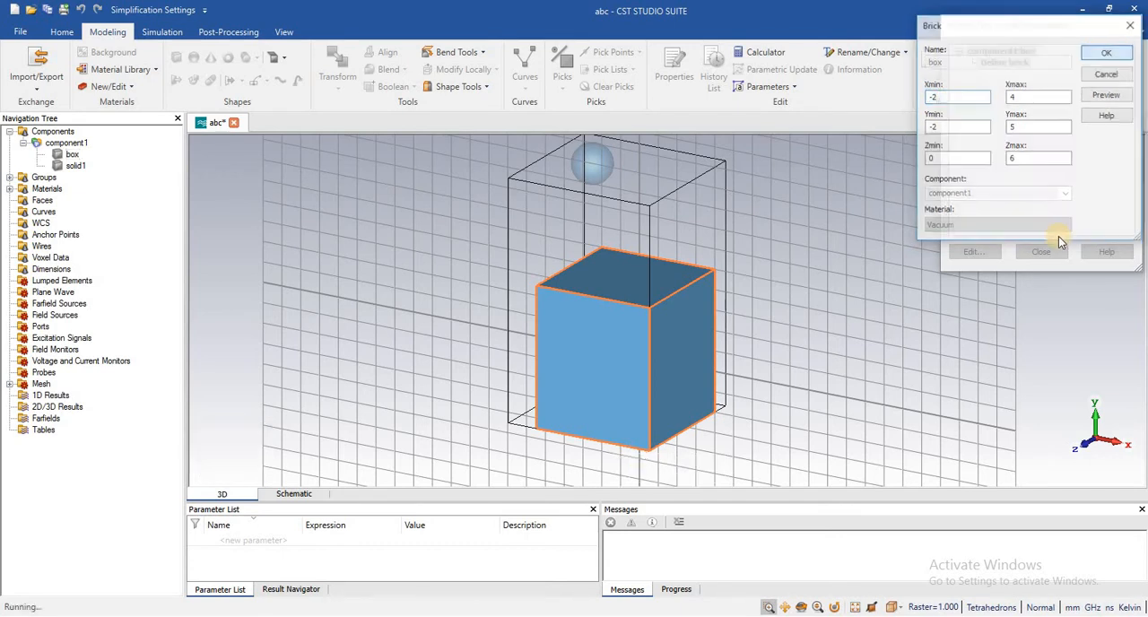
pyautogui.click(1040, 252)
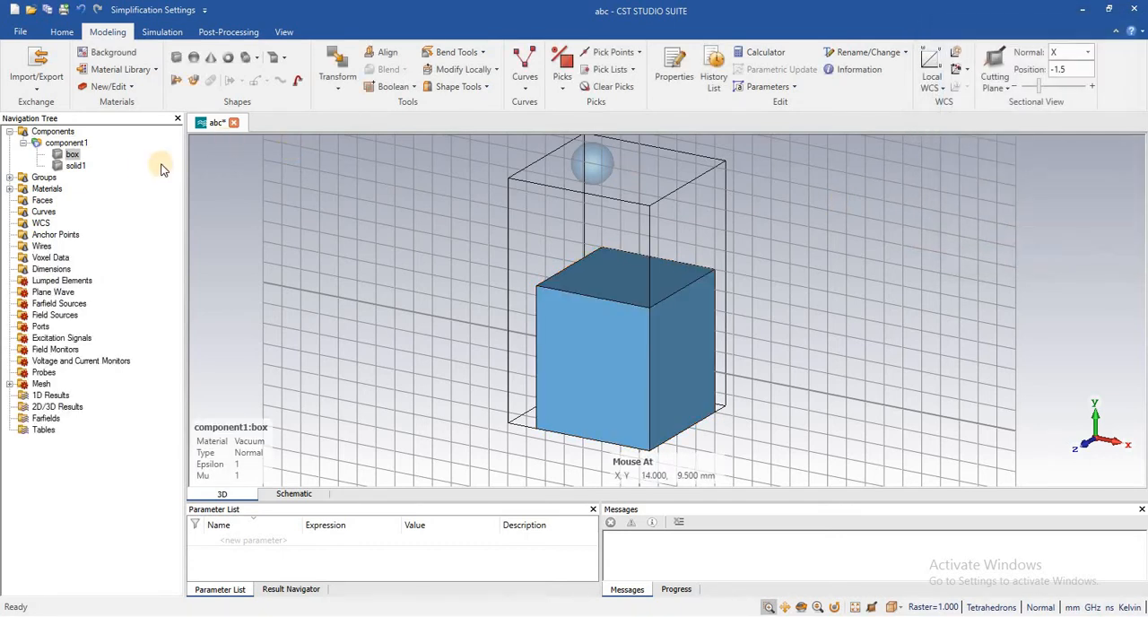
# - Rename the solid box in component1 to box1
pyautogui.click(73, 154)
pyautogui.click(431, 165)
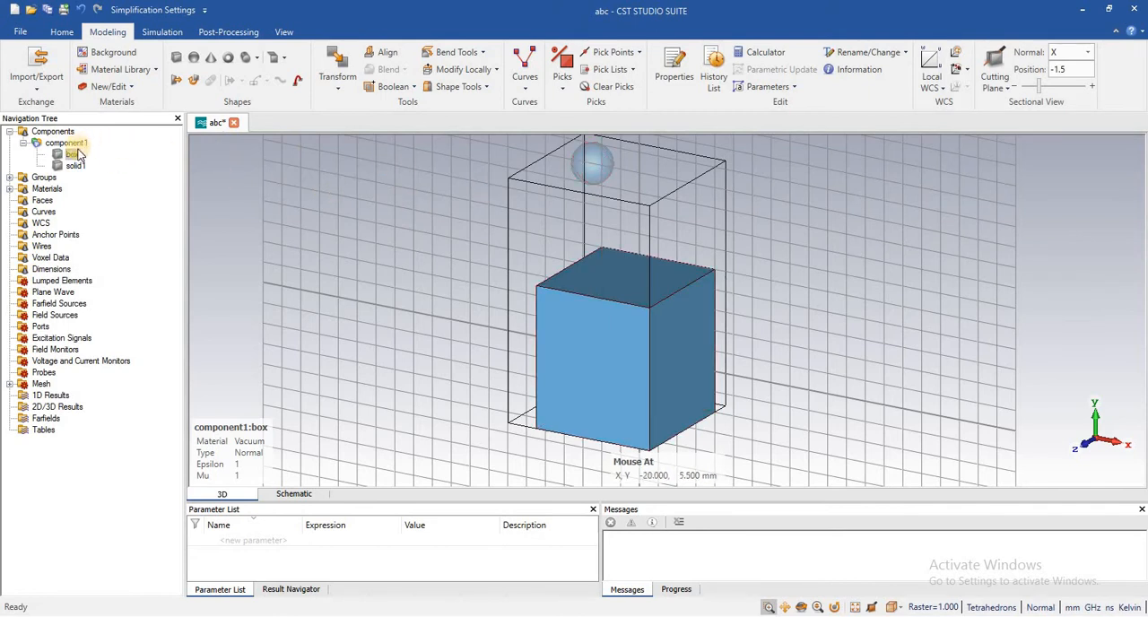
pyautogui.click(73, 154)
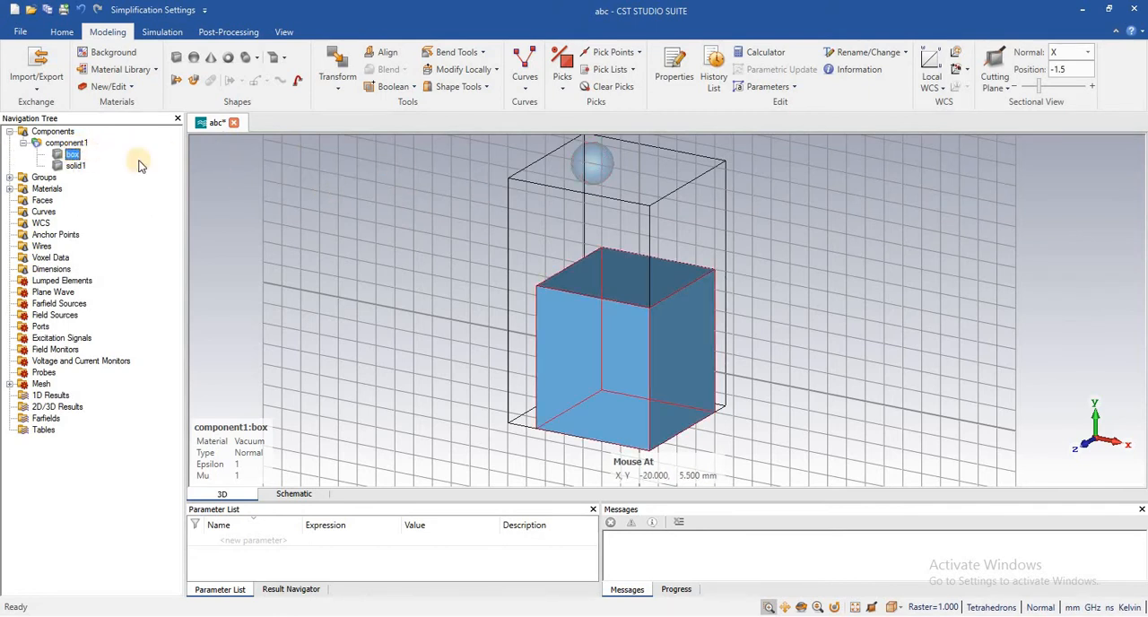
pyautogui.rightClick(74, 156)
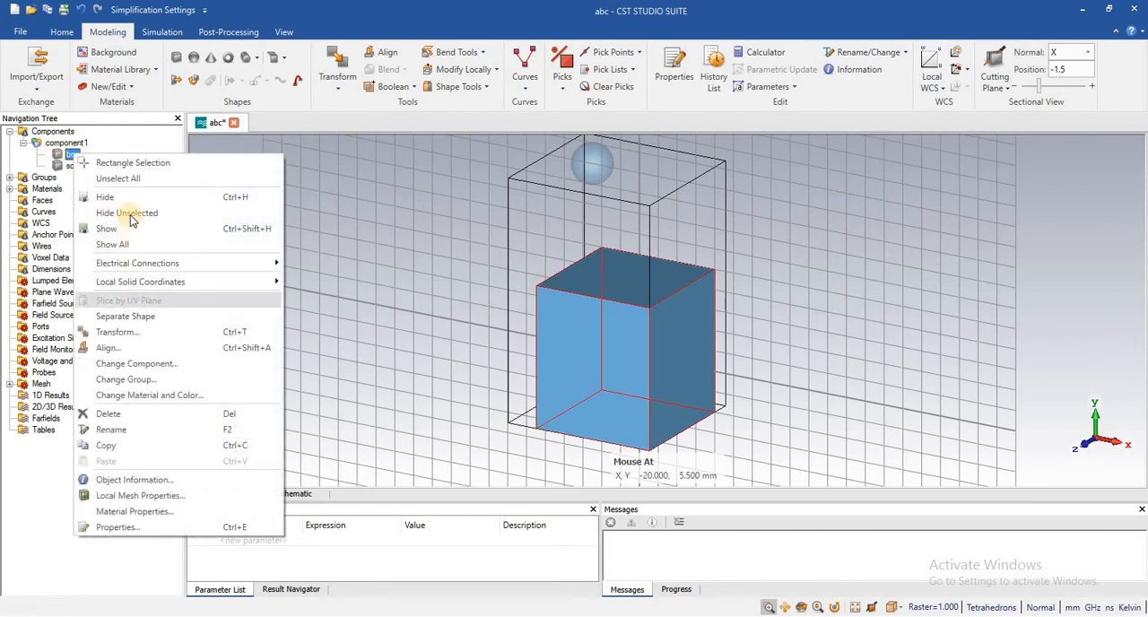
pyautogui.click(151, 433)
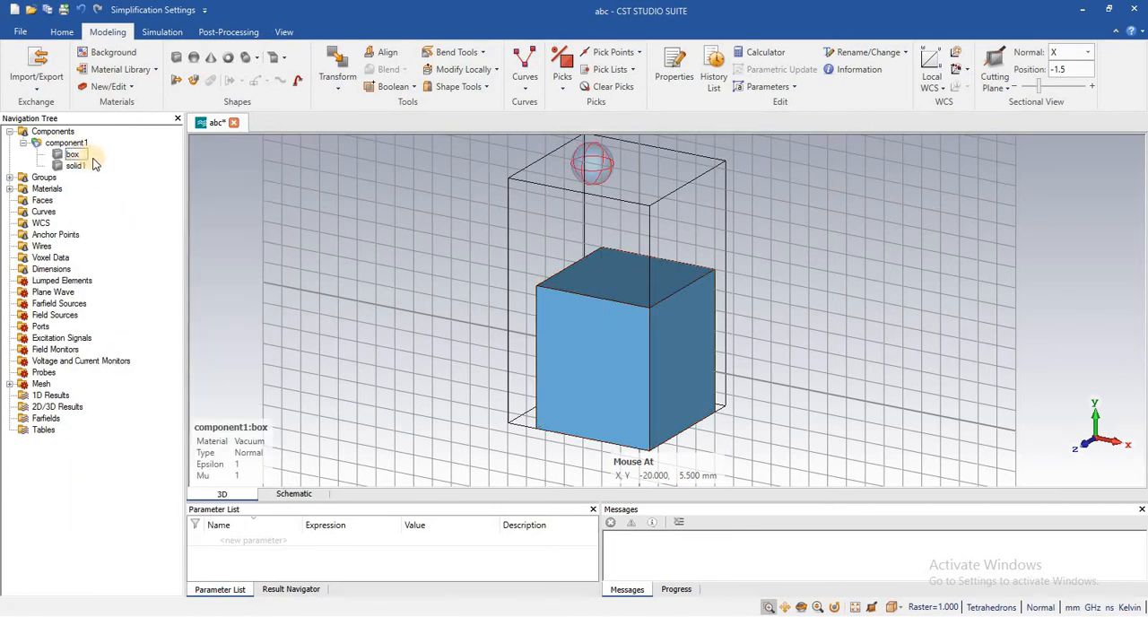
pyautogui.write('1')
pyautogui.click(80, 165)
# - Open the material properties of box1, review the general Vacuum parameters, and close them unchanged
pyautogui.click(78, 156)
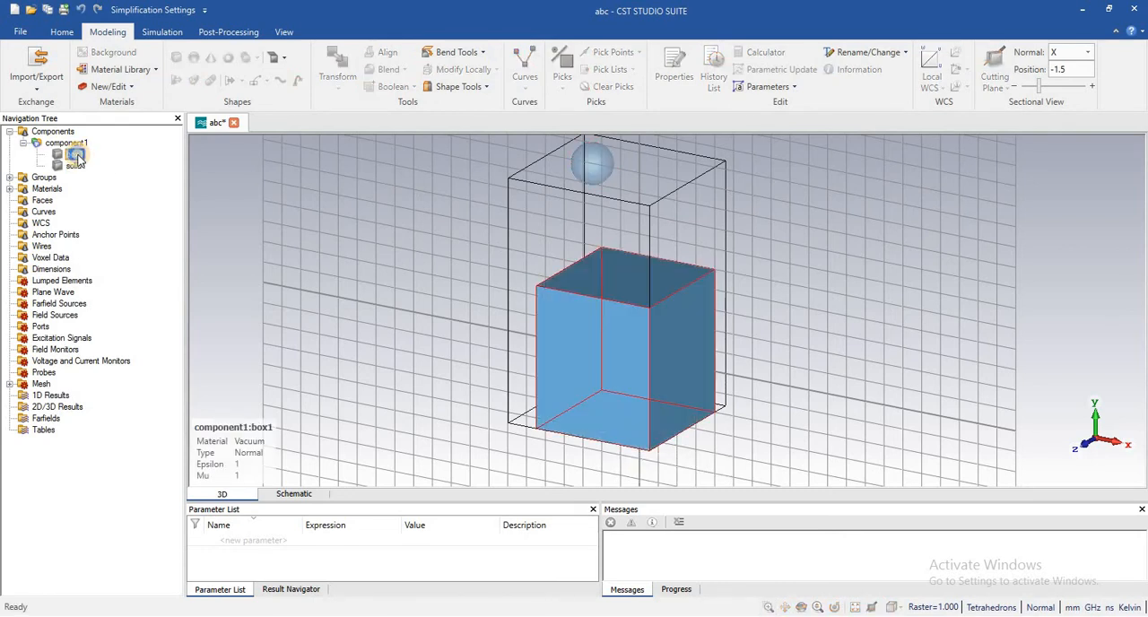
pyautogui.rightClick(78, 156)
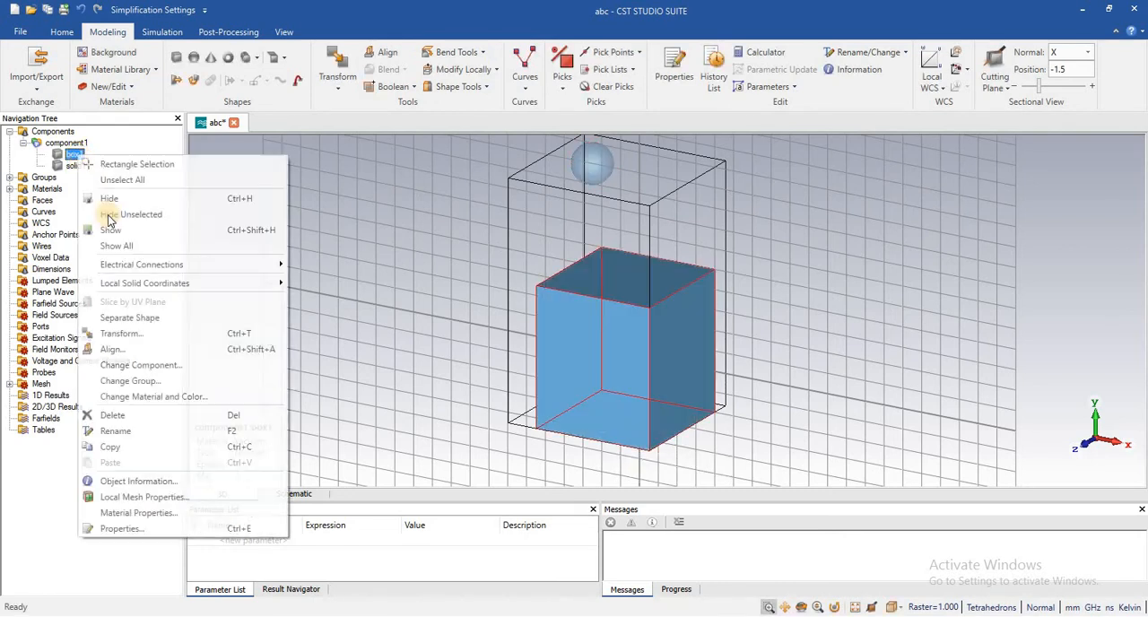
pyautogui.click(161, 518)
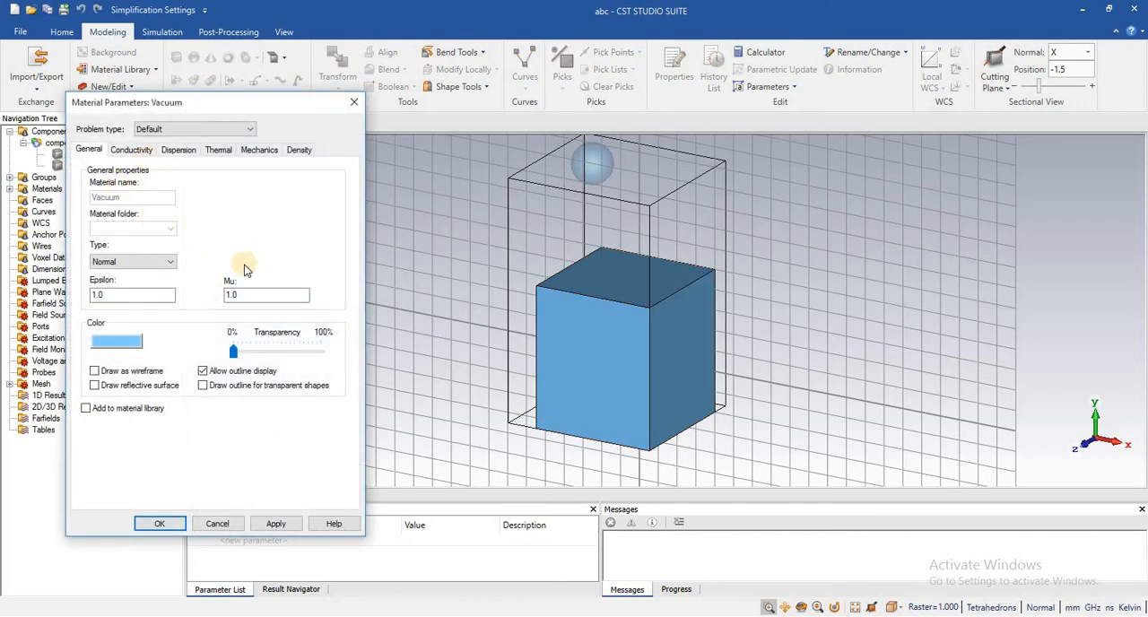
pyautogui.click(349, 103)
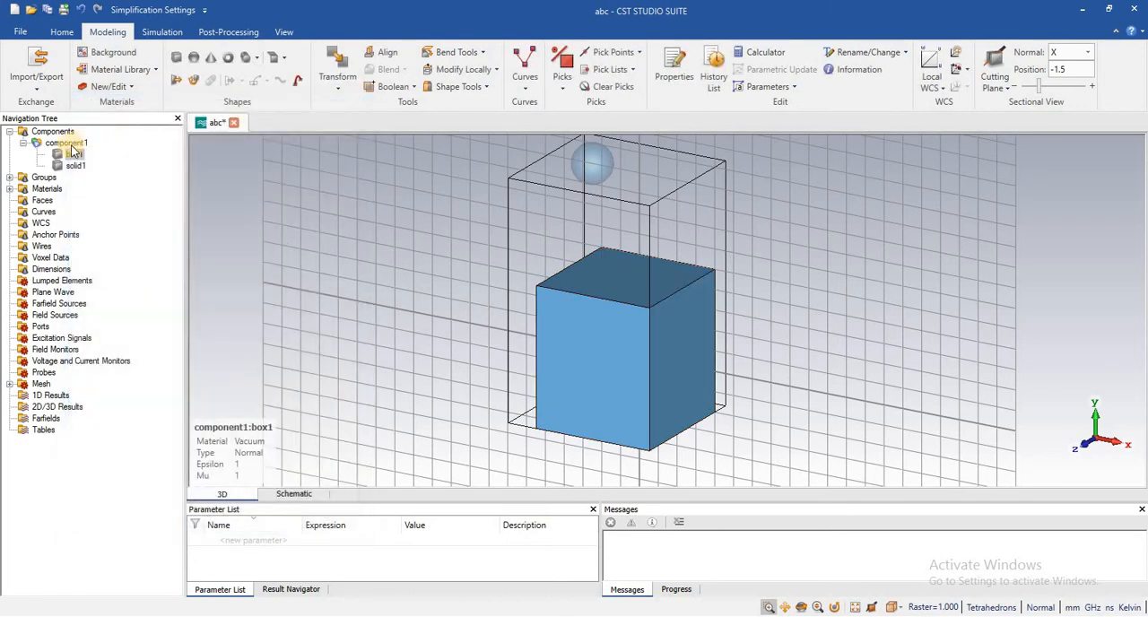
# - Hide the box1 solid in the 3D view and show it again
pyautogui.rightClick(72, 155)
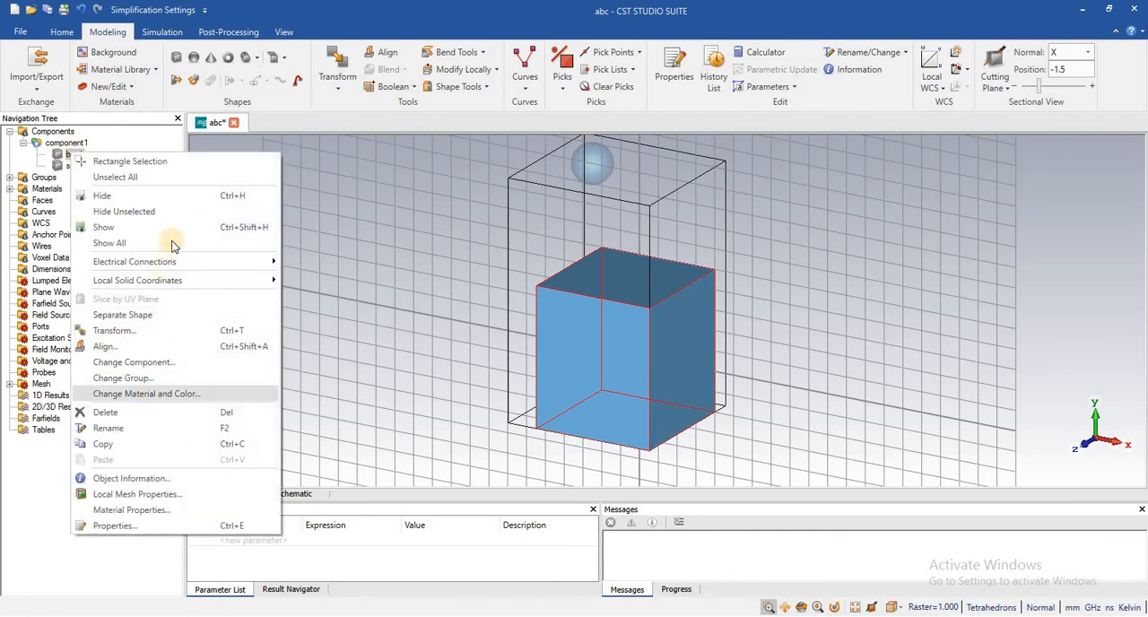
pyautogui.click(351, 163)
pyautogui.rightClick(75, 155)
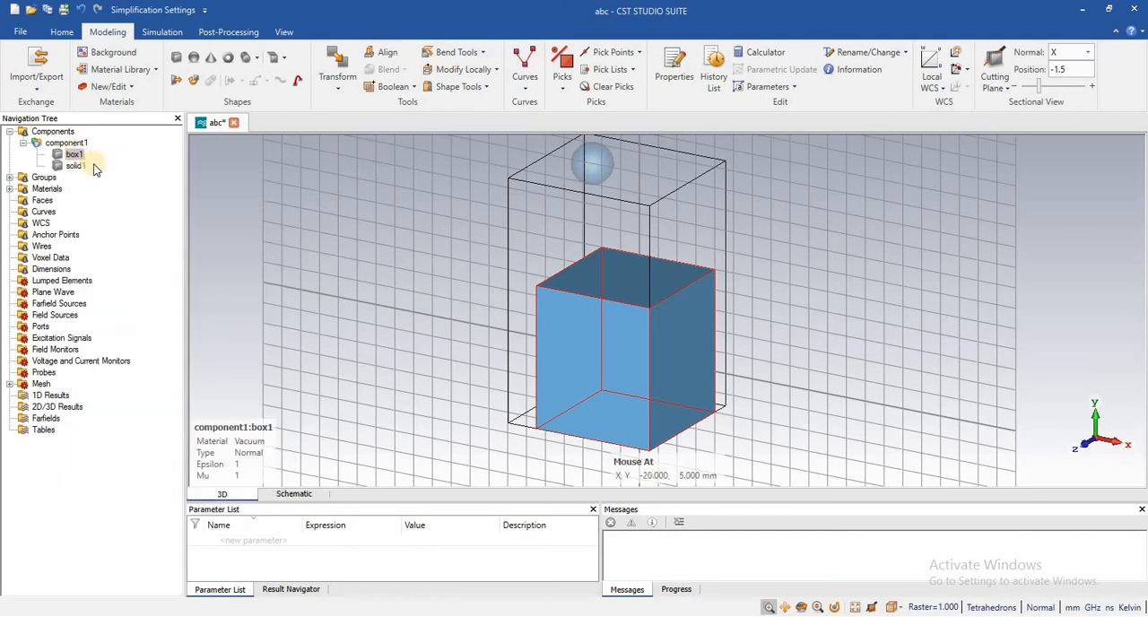
pyautogui.click(106, 183)
pyautogui.click(73, 155)
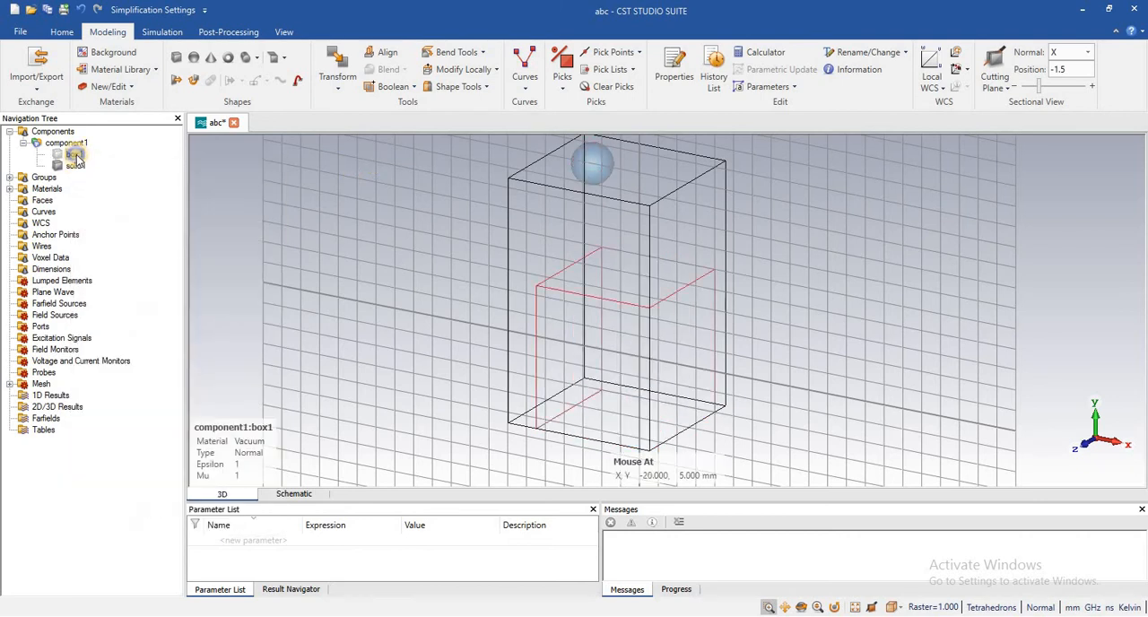
pyautogui.rightClick(75, 156)
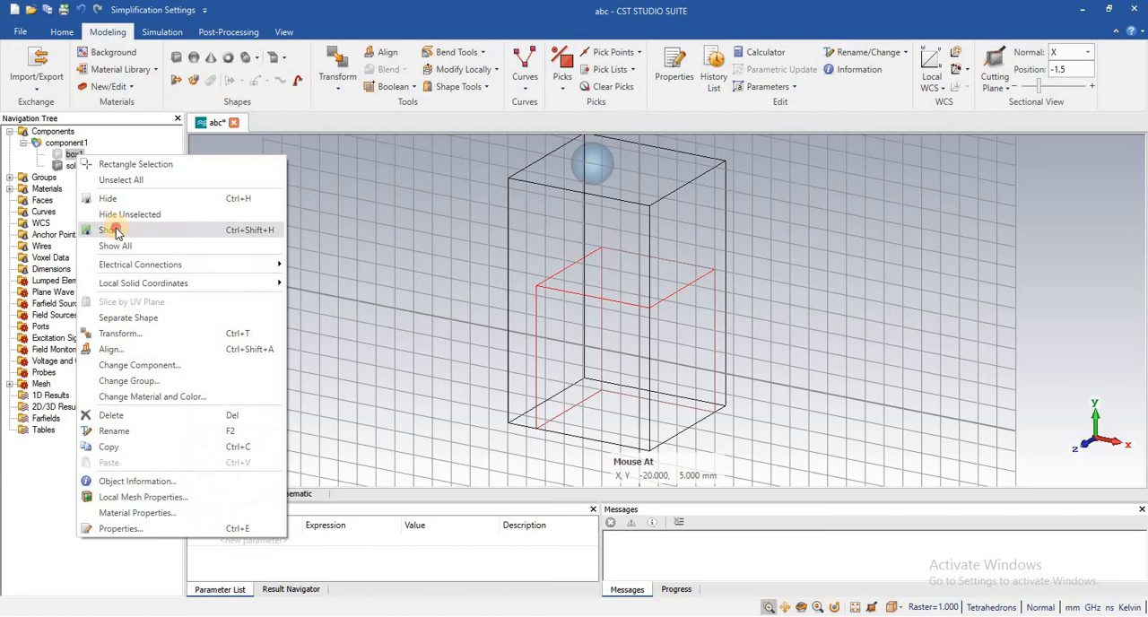
pyautogui.click(113, 230)
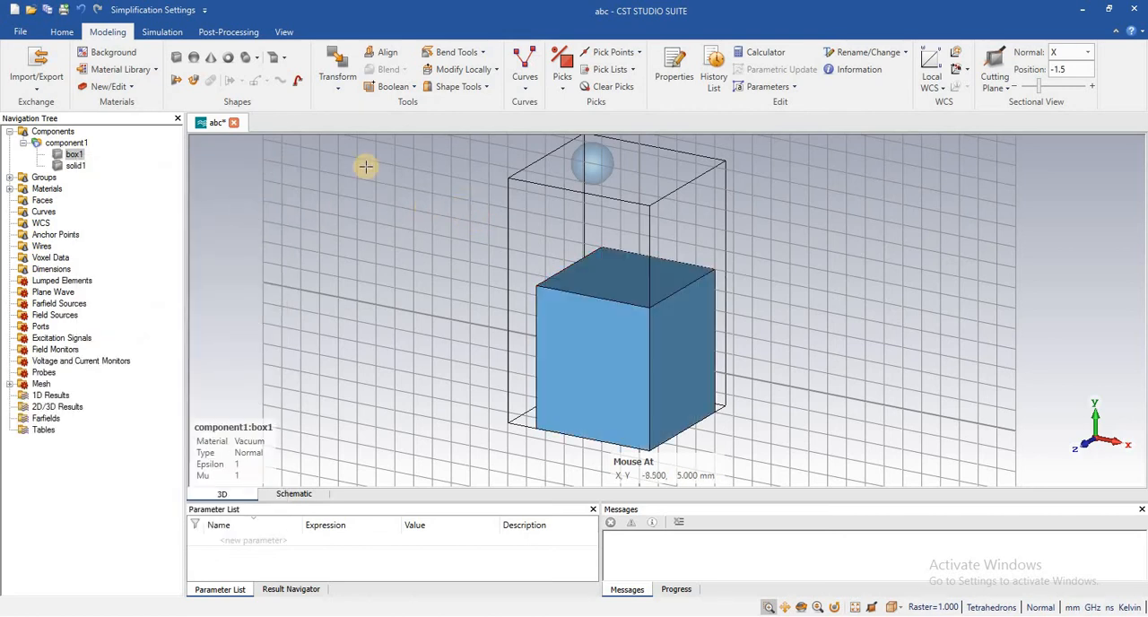
# - Draw a cone beside the box, centred at about (-13.5, 0), with bottom radius about 3.5 mm, height 5 mm and top radius 1 mm
pyautogui.click(213, 60)
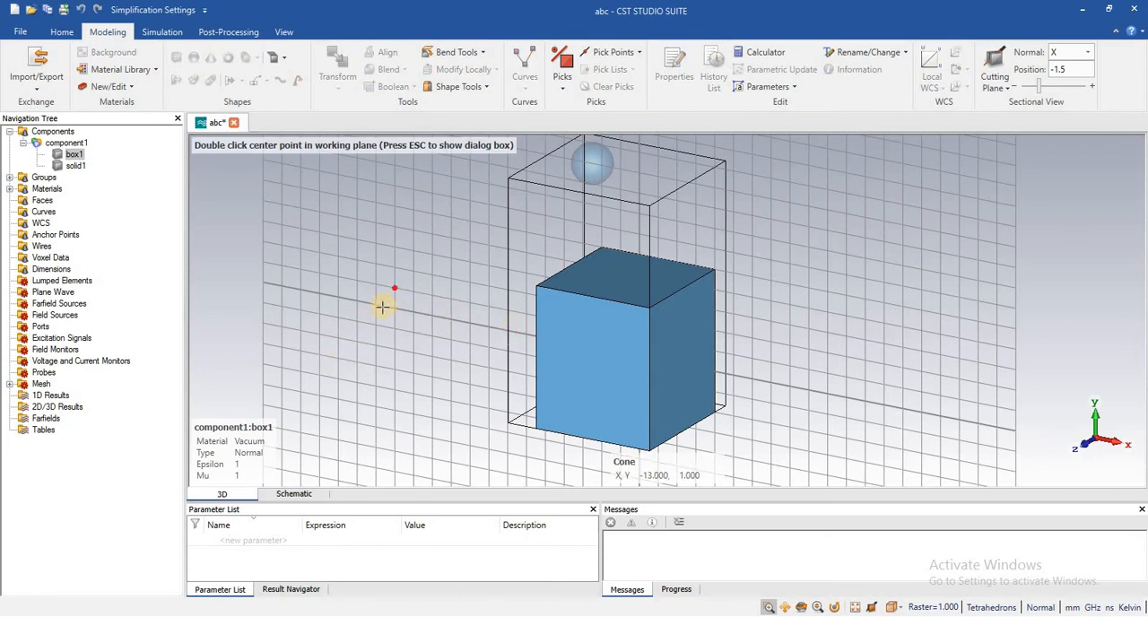
pyautogui.doubleClick(382, 307)
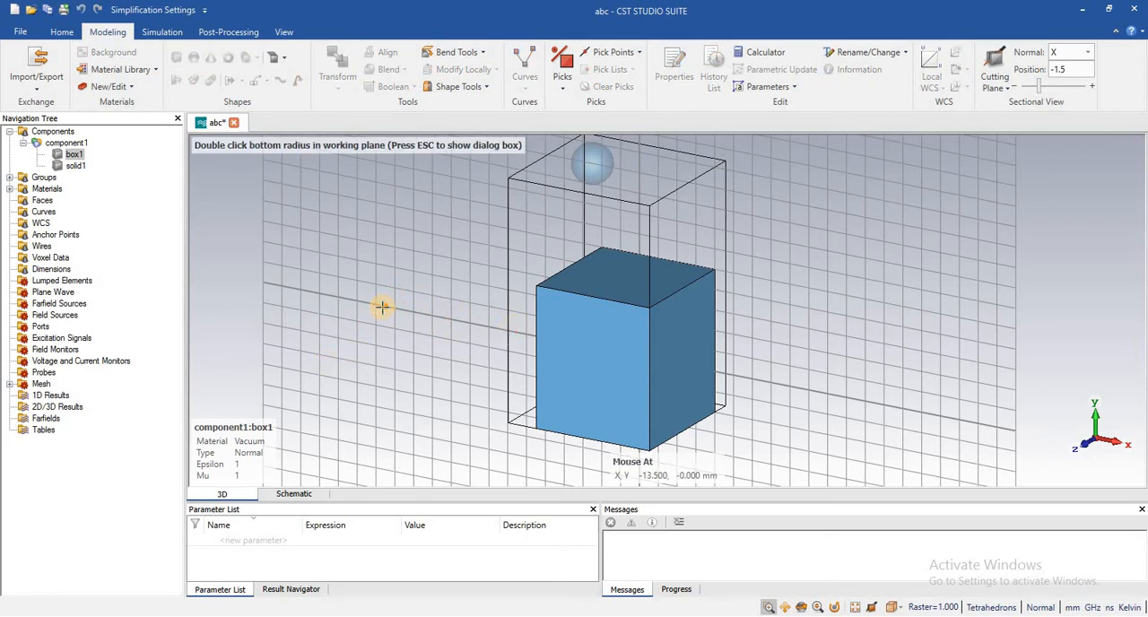
pyautogui.doubleClick(371, 370)
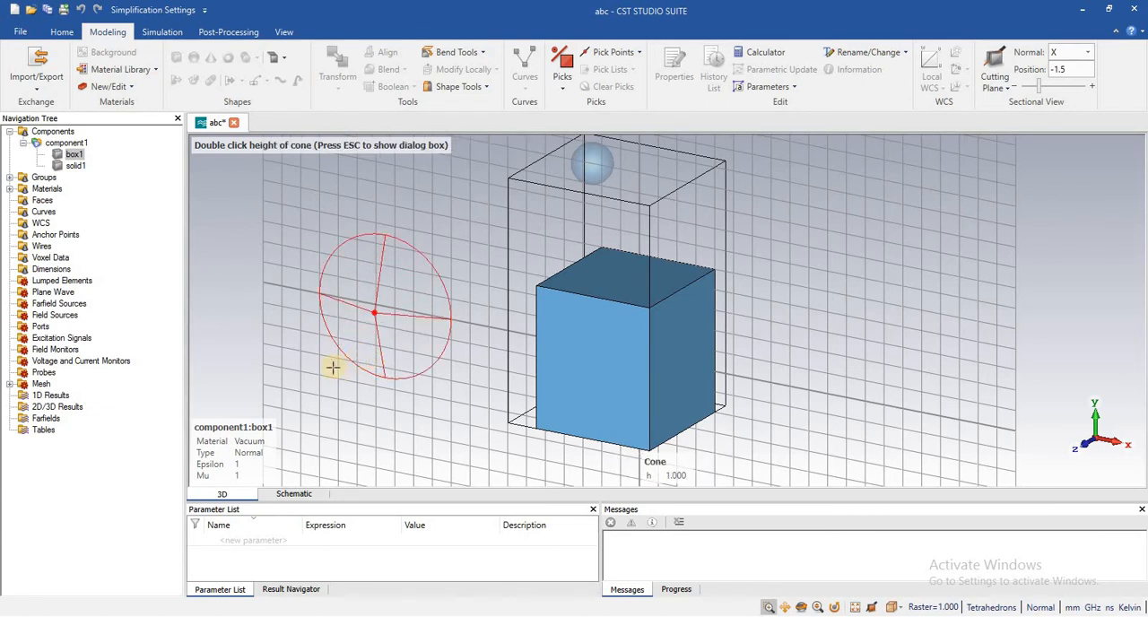
pyautogui.doubleClick(332, 368)
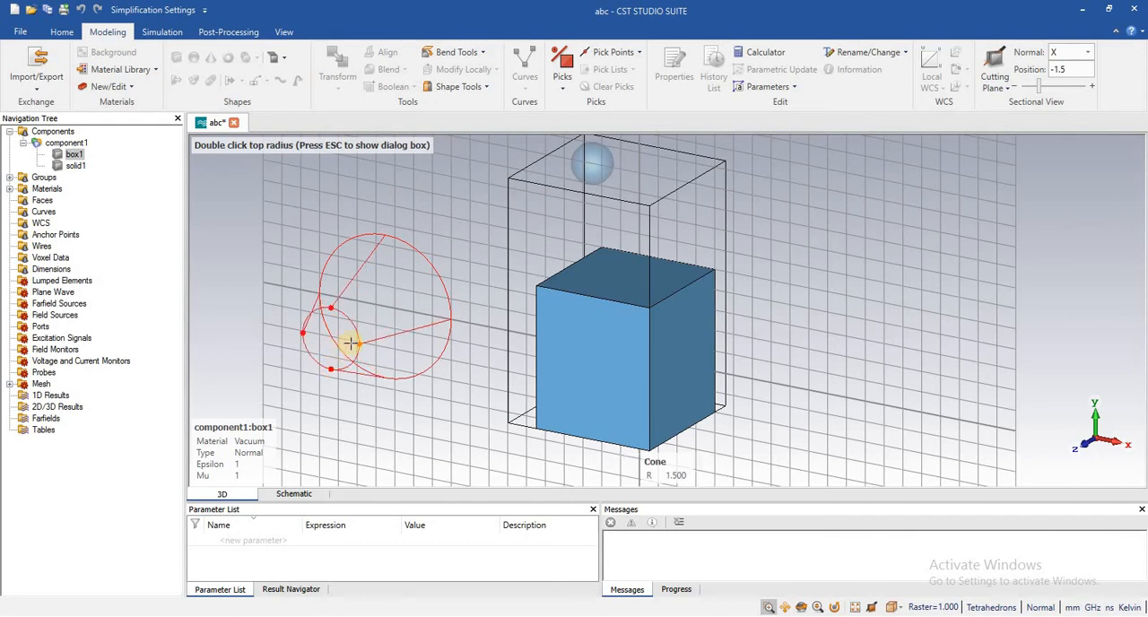
pyautogui.doubleClick(345, 339)
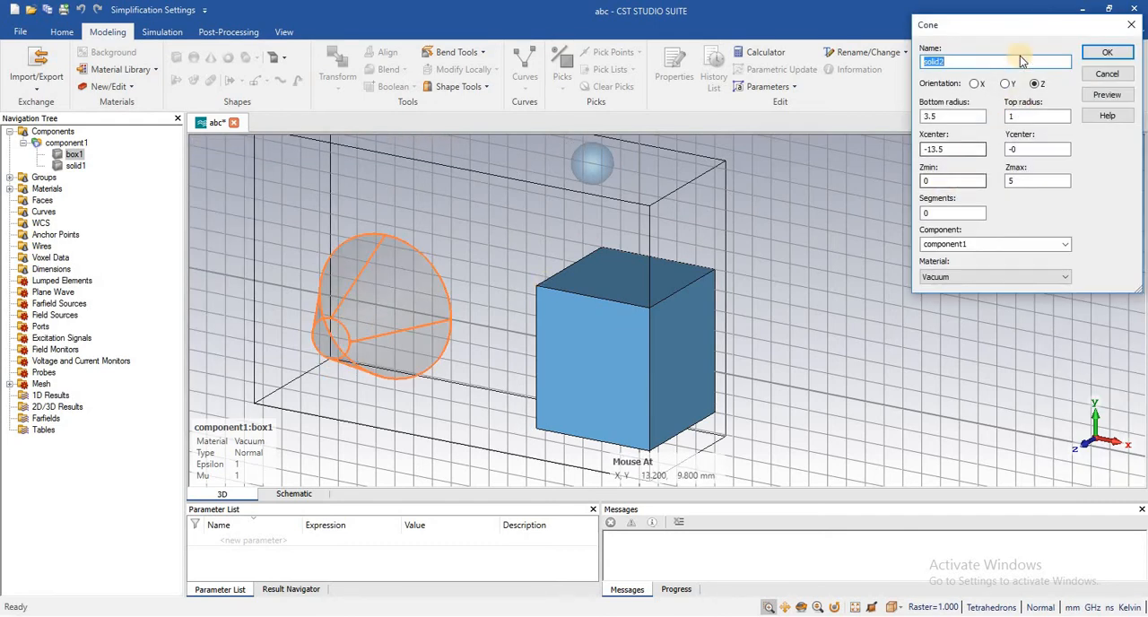
# - Preview the cone and create it as solid2 in component1 with Z orientation and Vacuum material
pyautogui.moveTo(929, 34); pyautogui.dragTo(462, 74)
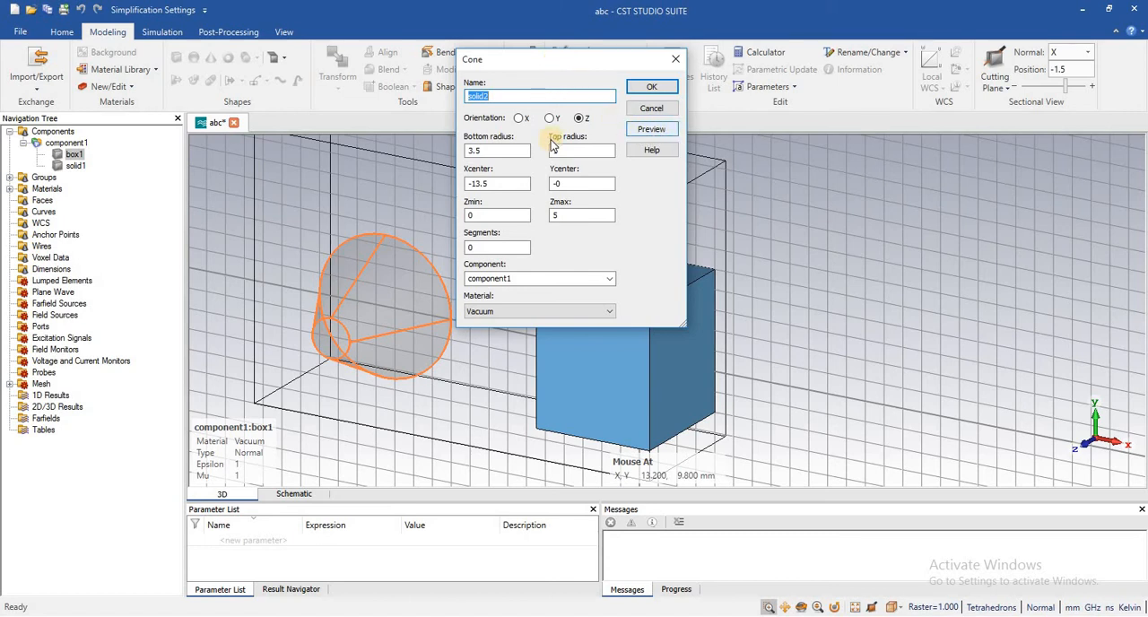
pyautogui.click(648, 132)
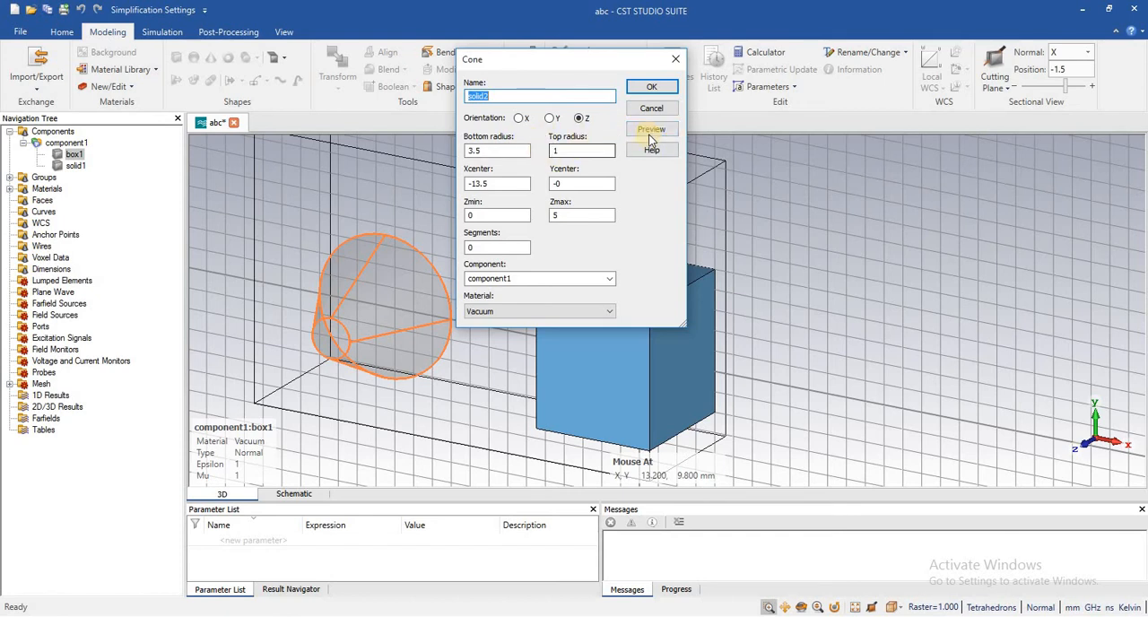
pyautogui.click(651, 87)
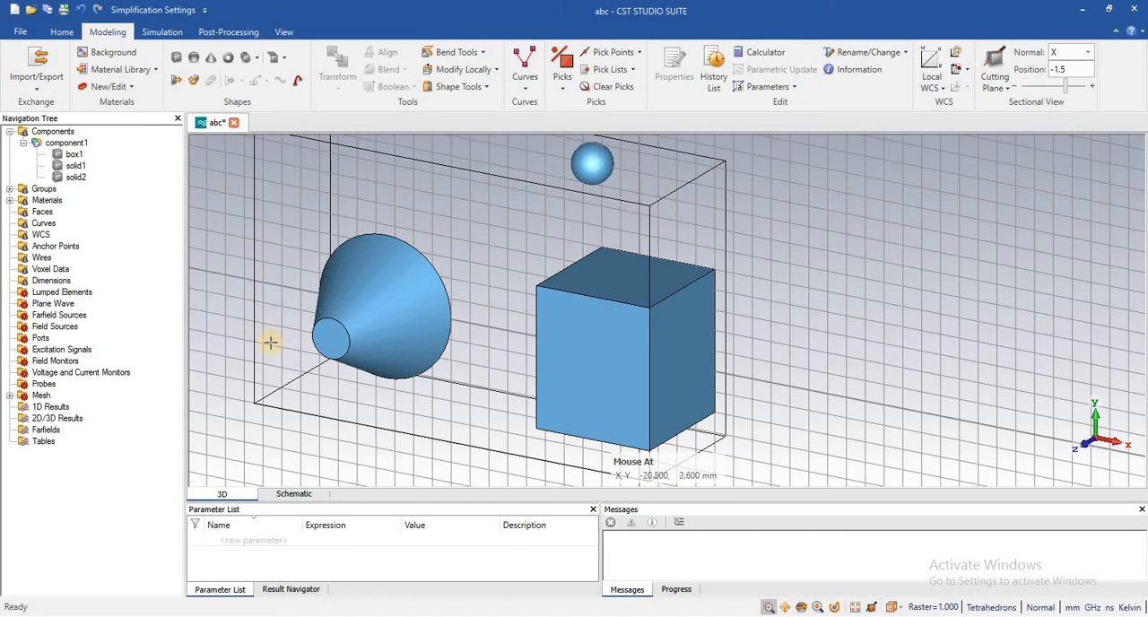
# - Draw a hollow cylinder centred at about (-6.6, 6.4), with outer radius about 2.6 mm, height 4.6 mm and inner radius 1.2 mm
pyautogui.scroll(-4, 665, 226)
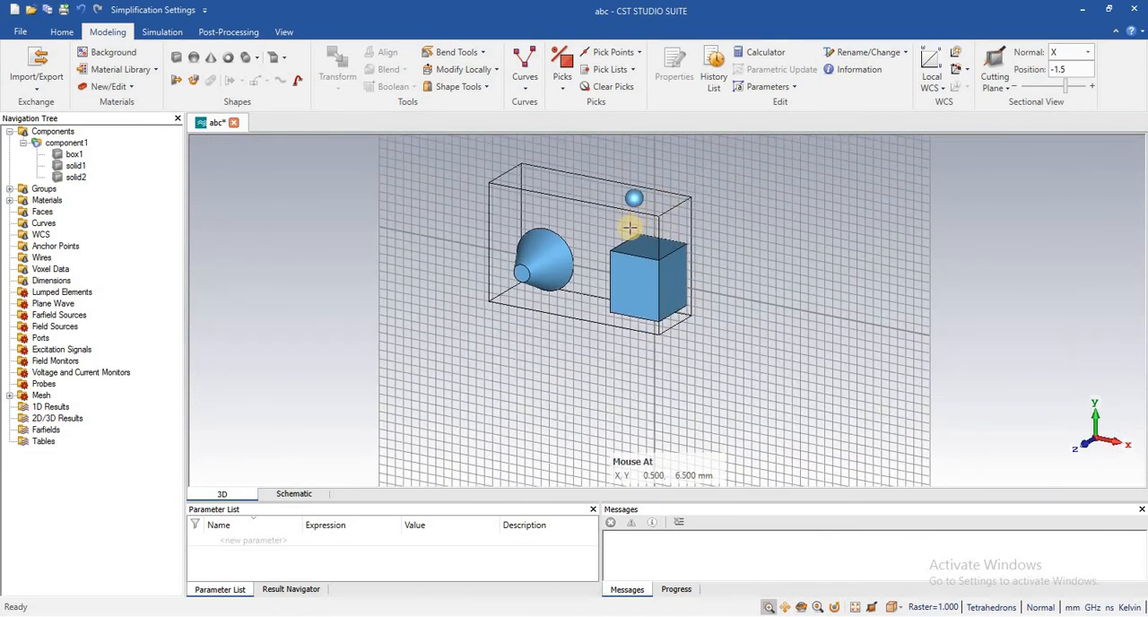
pyautogui.scroll(5, 619, 232)
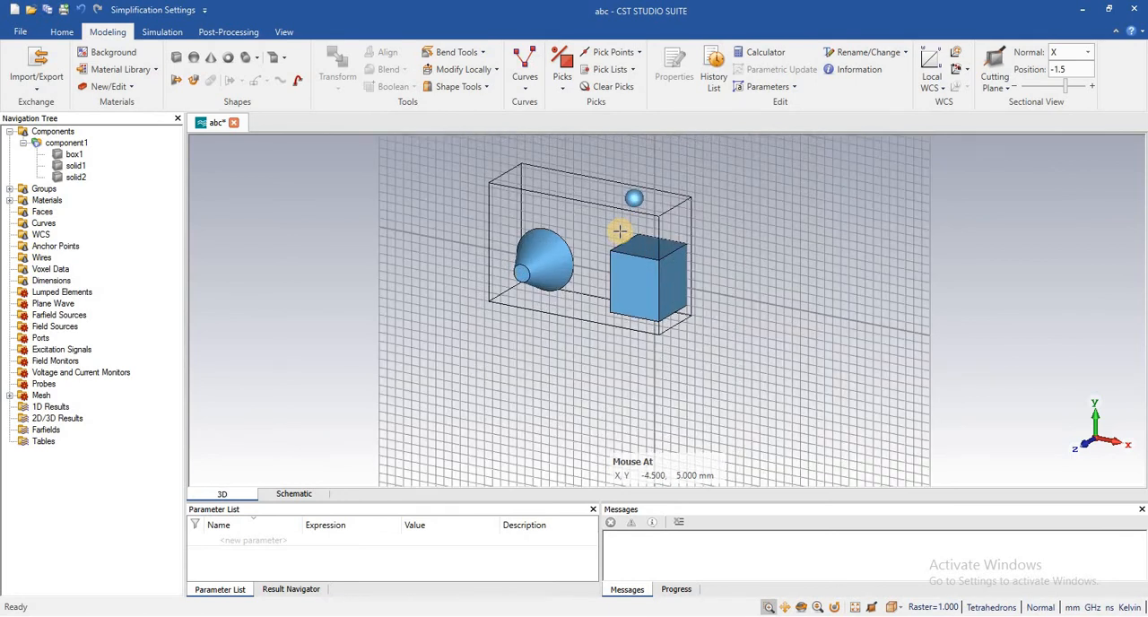
pyautogui.scroll(-3, 619, 231)
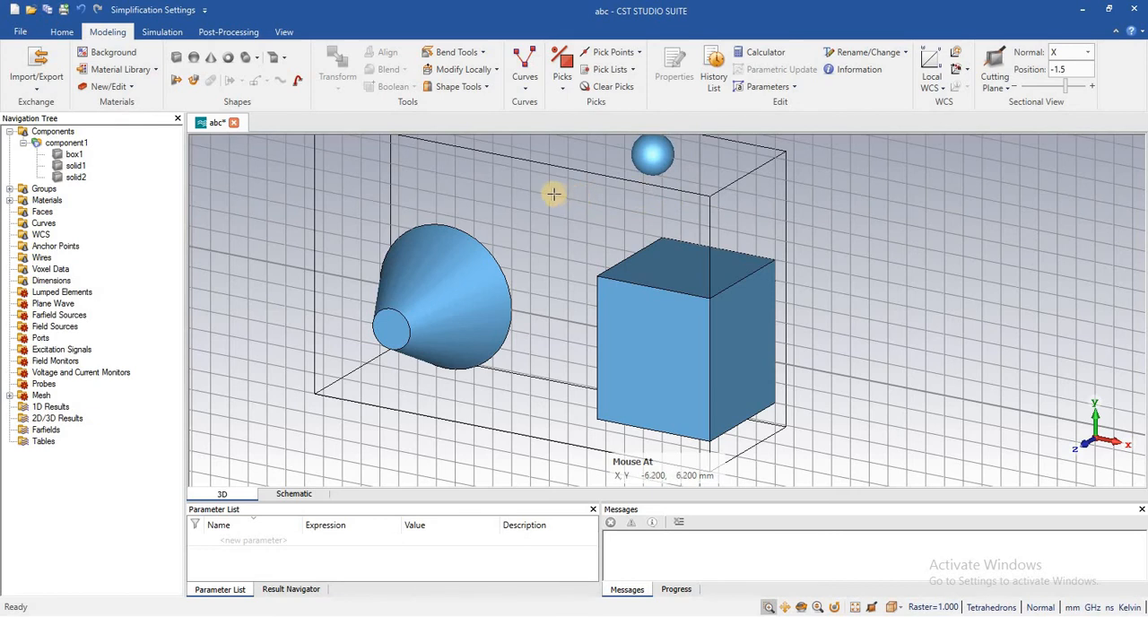
pyautogui.click(257, 58)
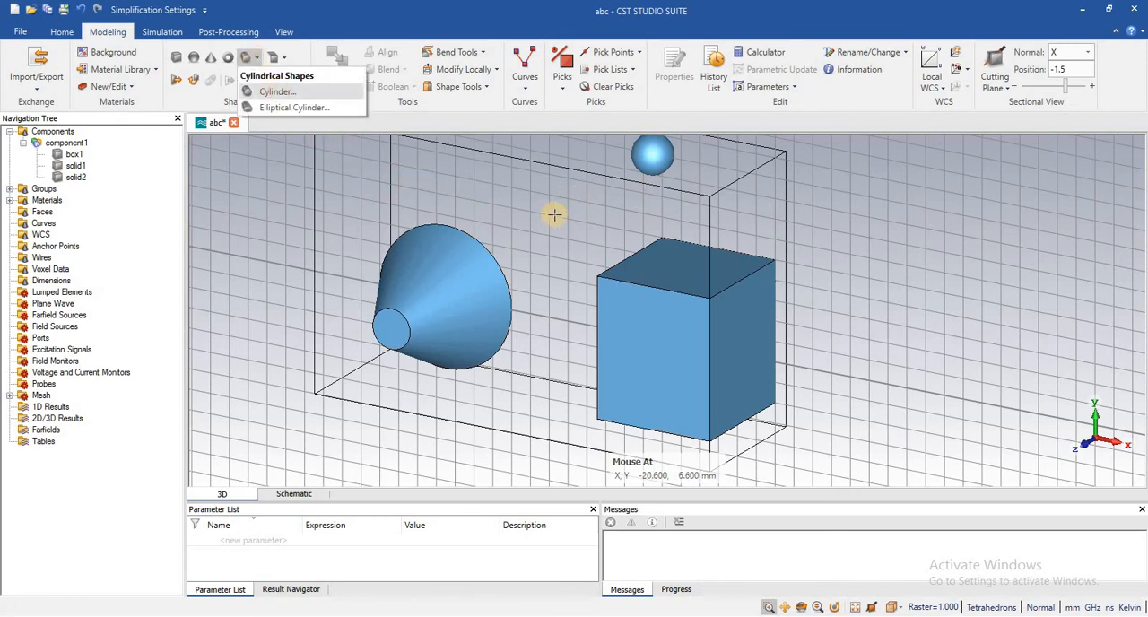
pyautogui.doubleClick(574, 191)
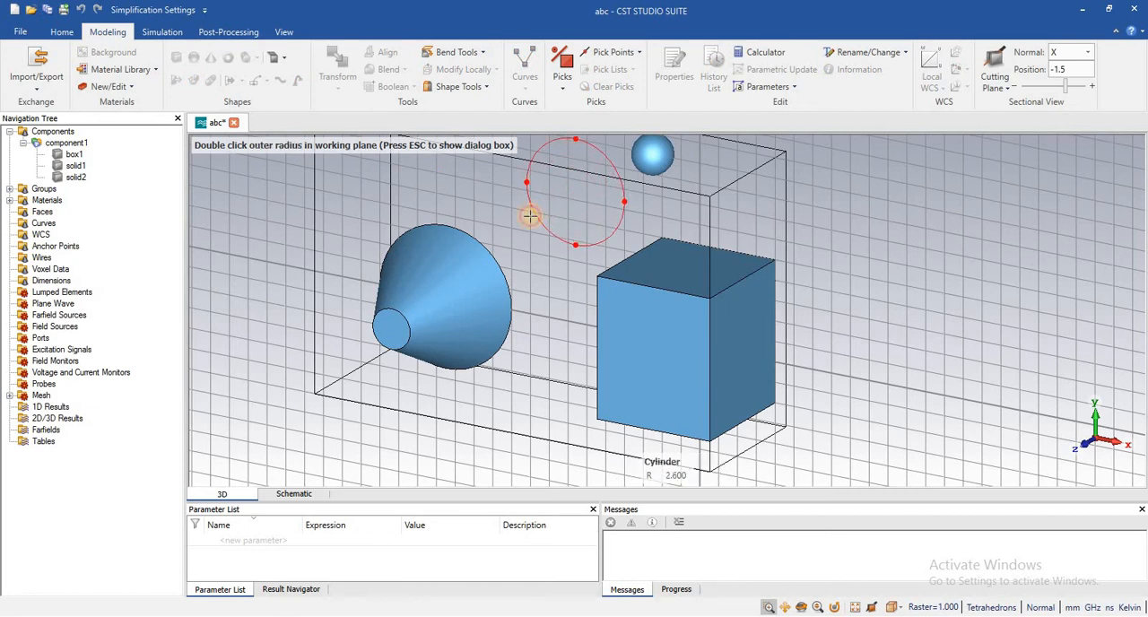
pyautogui.doubleClick(530, 216)
pyautogui.doubleClick(484, 232)
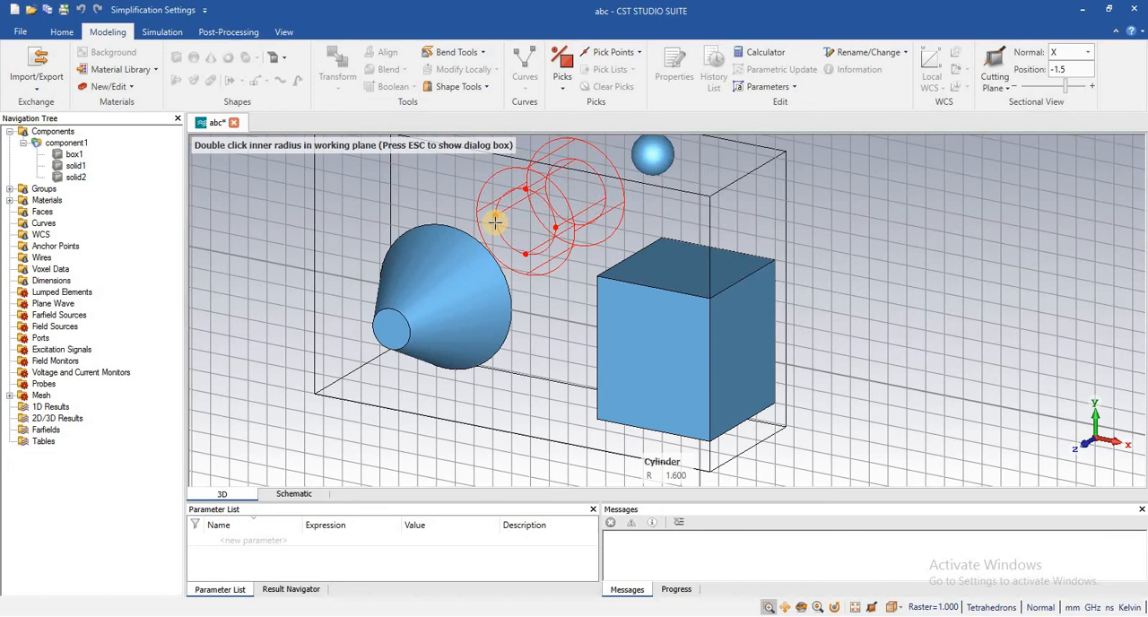
pyautogui.doubleClick(503, 221)
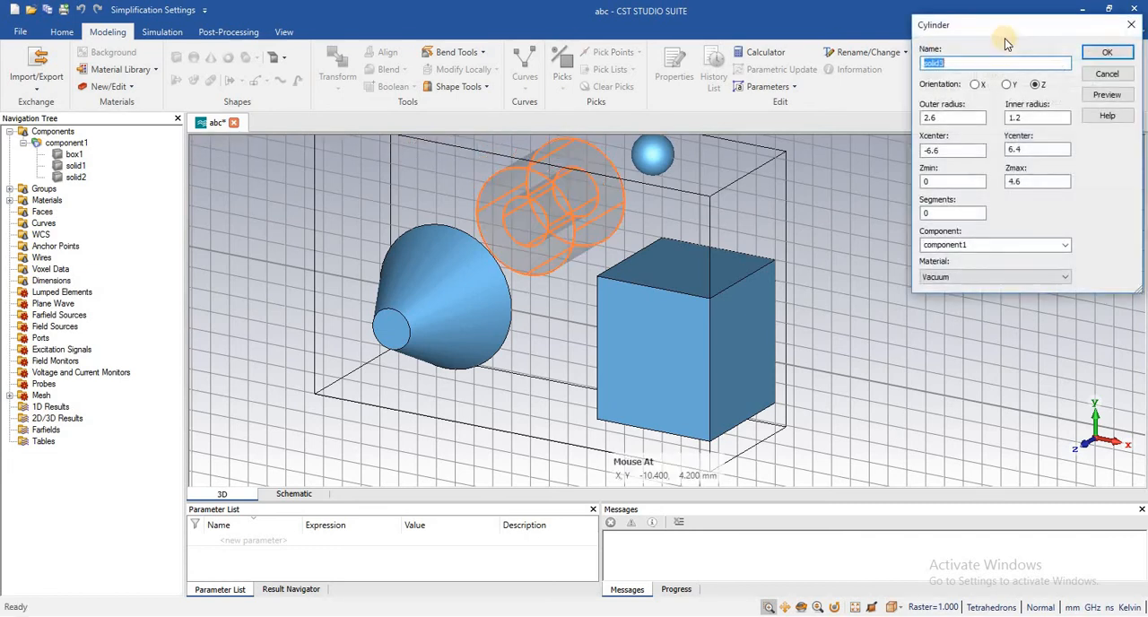
# - Set the cylinder's Y centre to 2, preview it and create it in component1 with Z orientation and Vacuum material
pyautogui.moveTo(980, 33); pyautogui.dragTo(892, 38)
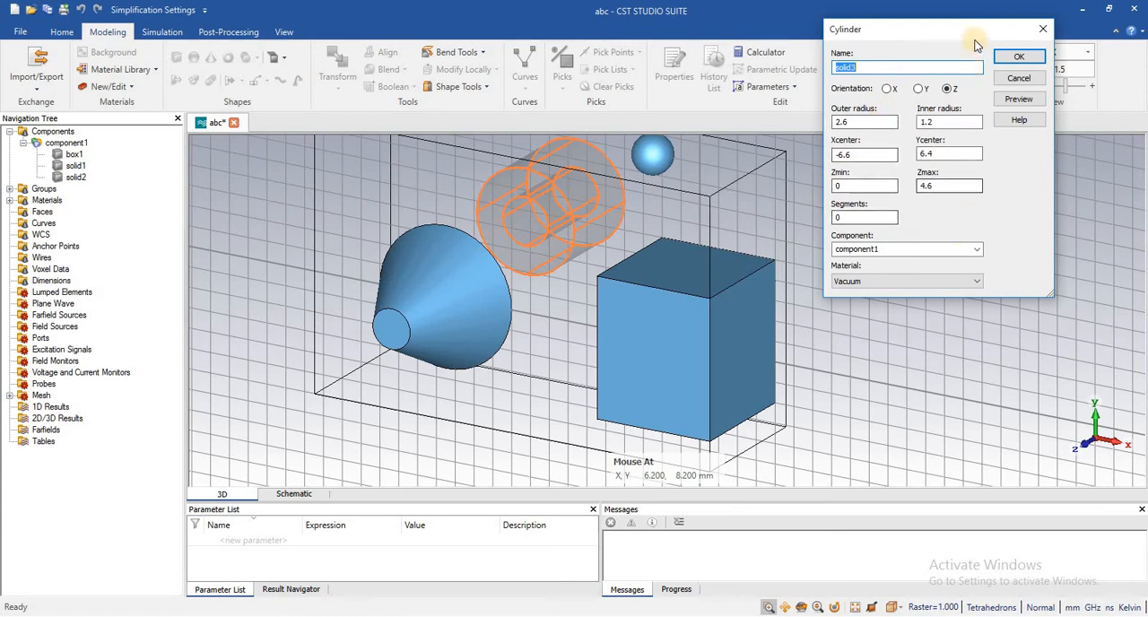
pyautogui.click(920, 65)
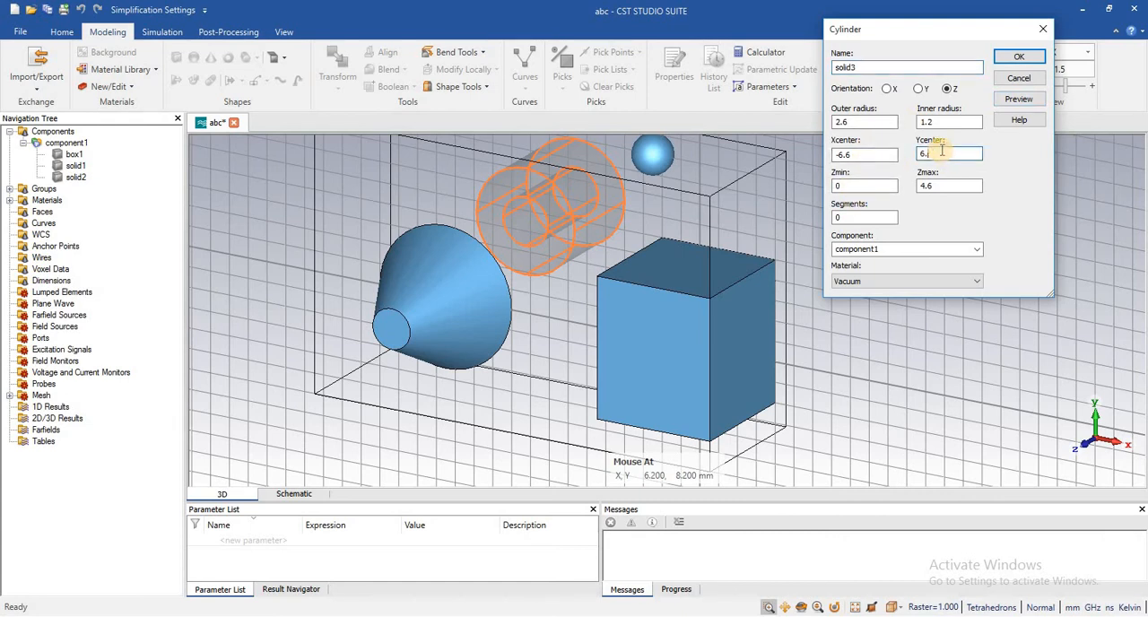
pyautogui.write('2')
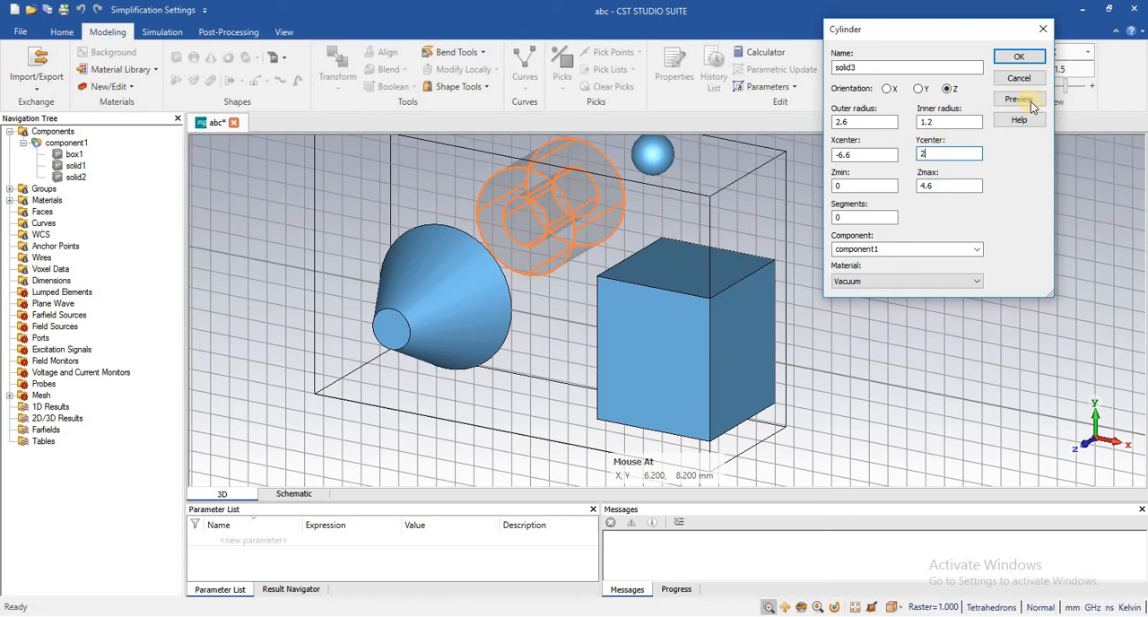
pyautogui.click(1019, 98)
pyautogui.click(1019, 57)
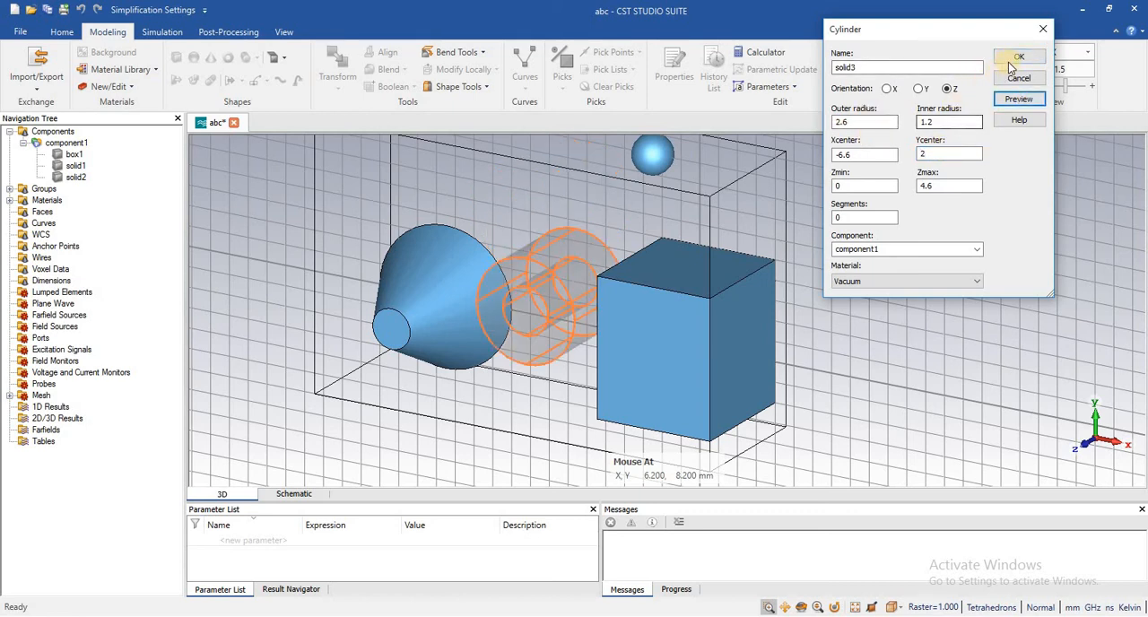
pyautogui.click(1016, 61)
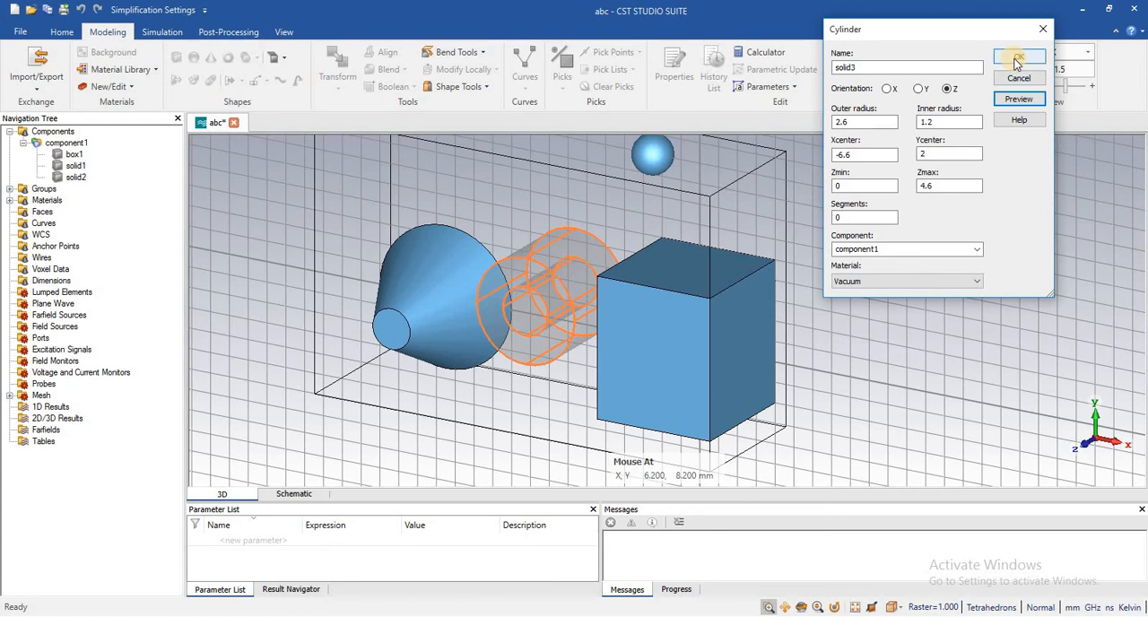
pyautogui.click(1015, 61)
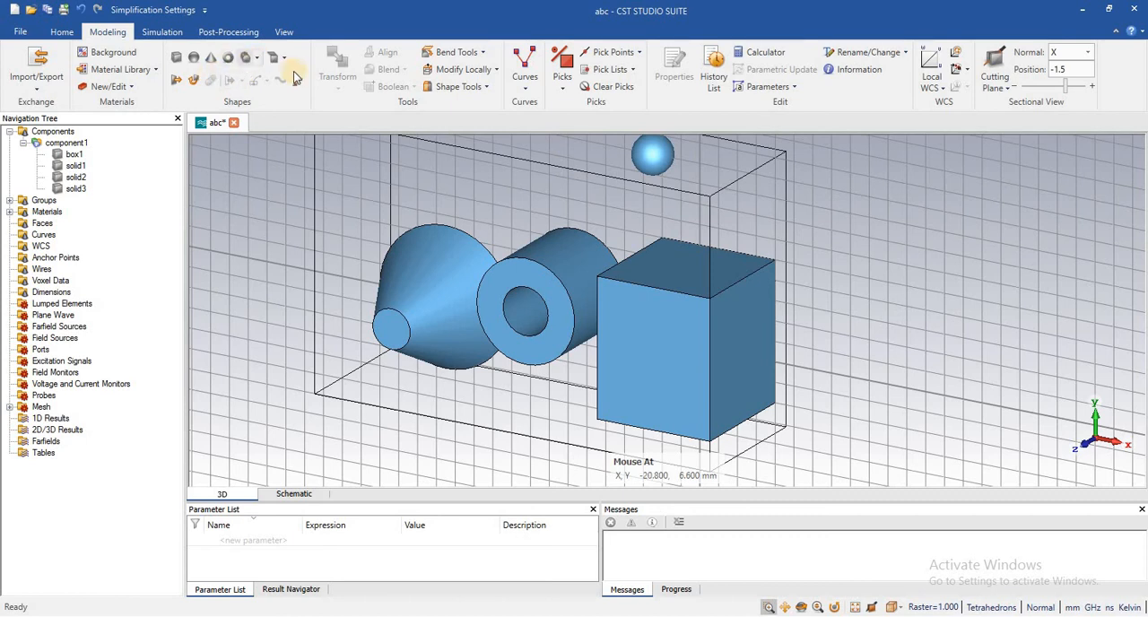
# - Draw a 2D circle curve beyond the box, centred at about (12, 8) with radius about 3.2 mm, and create it in curve1
pyautogui.click(529, 89)
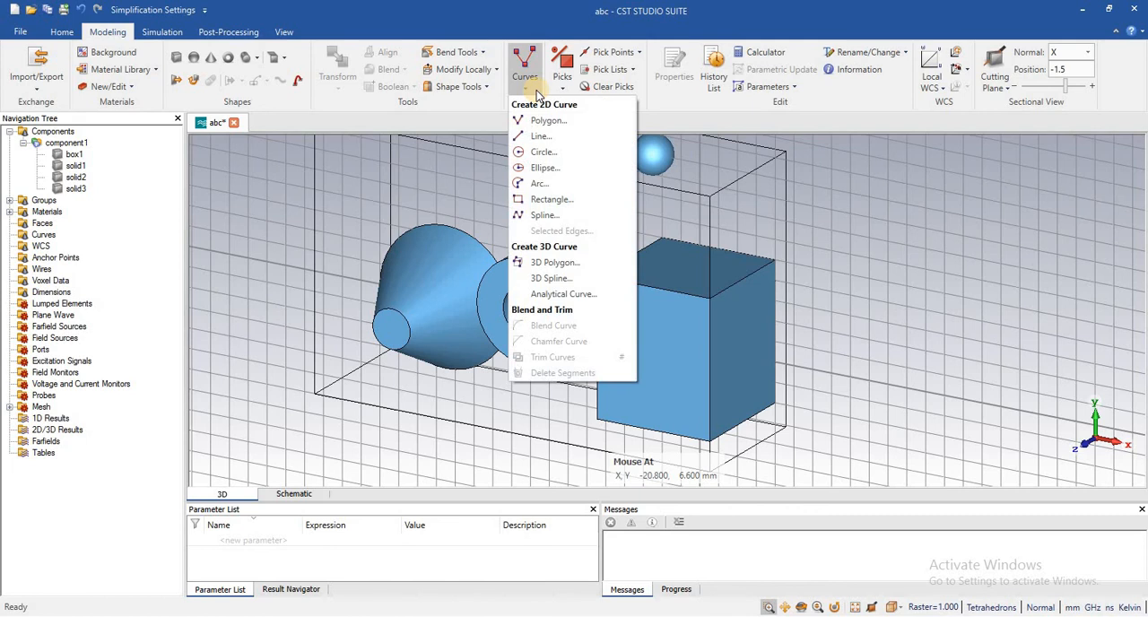
pyautogui.click(240, 99)
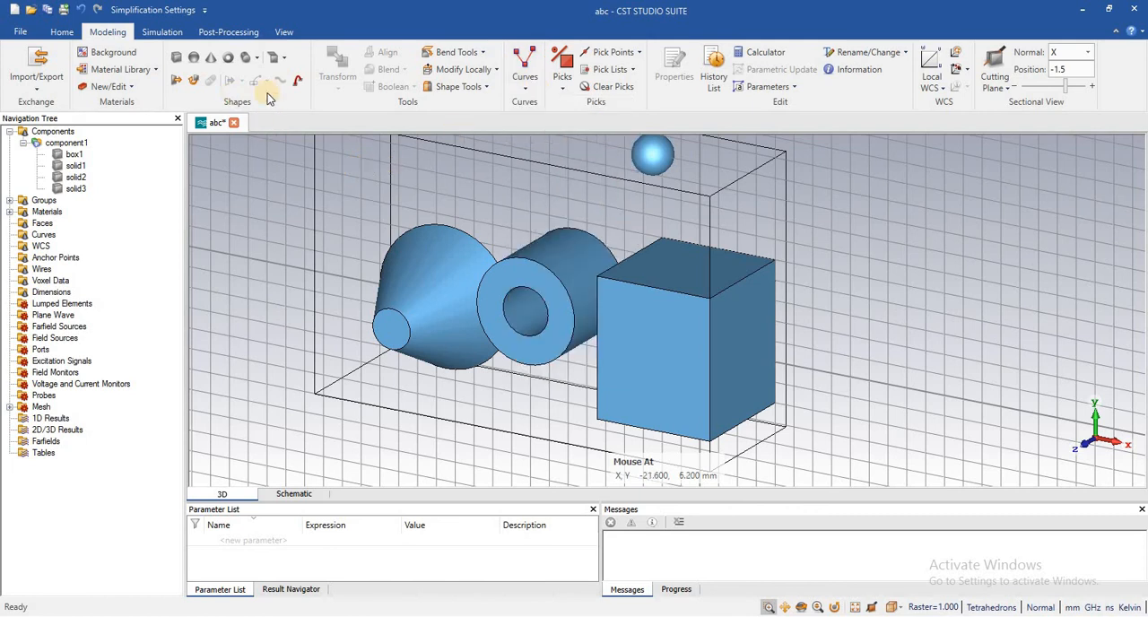
pyautogui.click(531, 90)
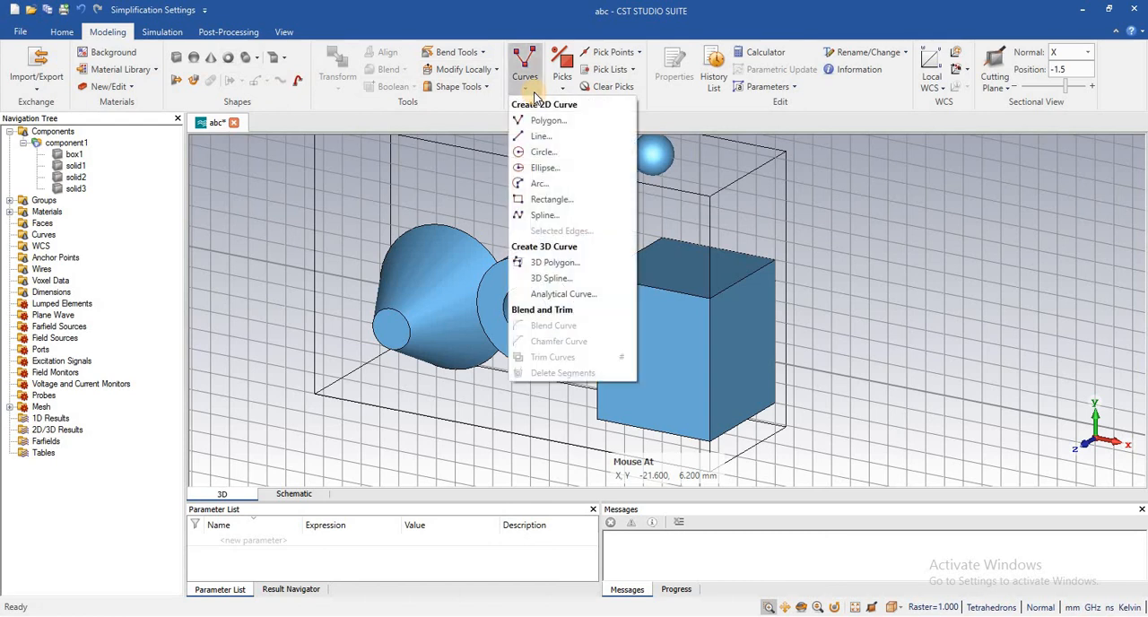
pyautogui.click(547, 152)
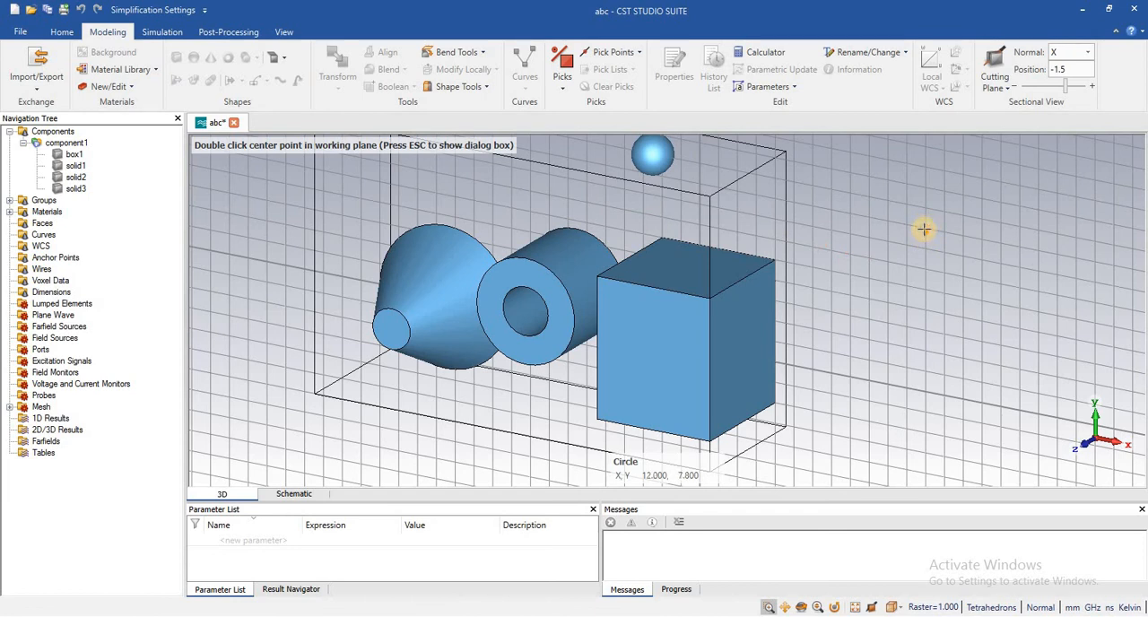
pyautogui.doubleClick(924, 228)
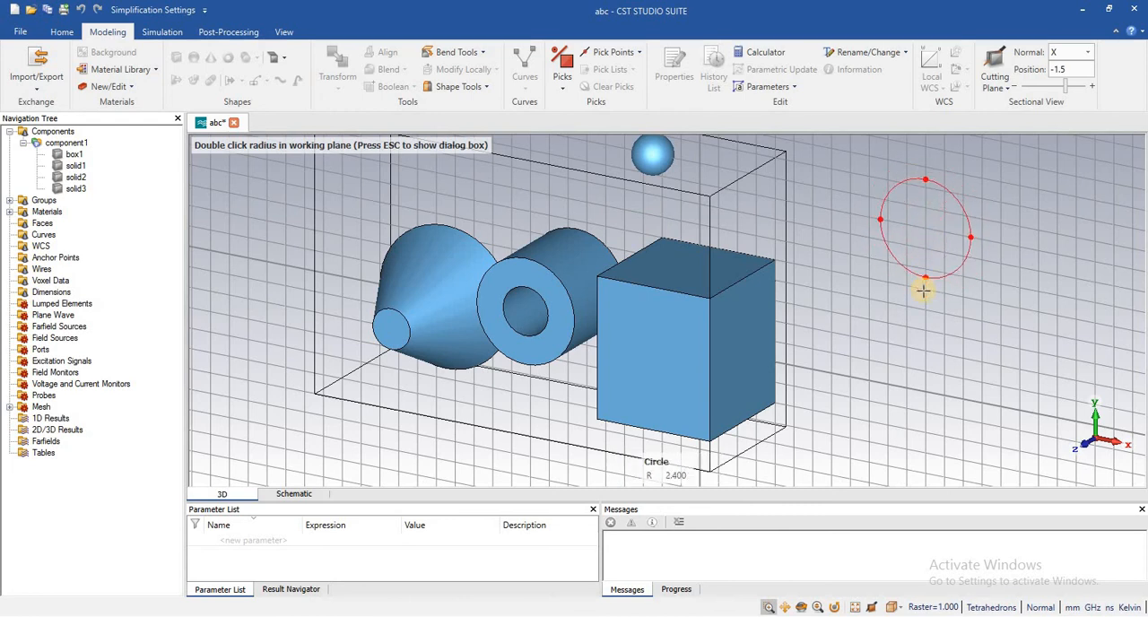
pyautogui.doubleClick(924, 290)
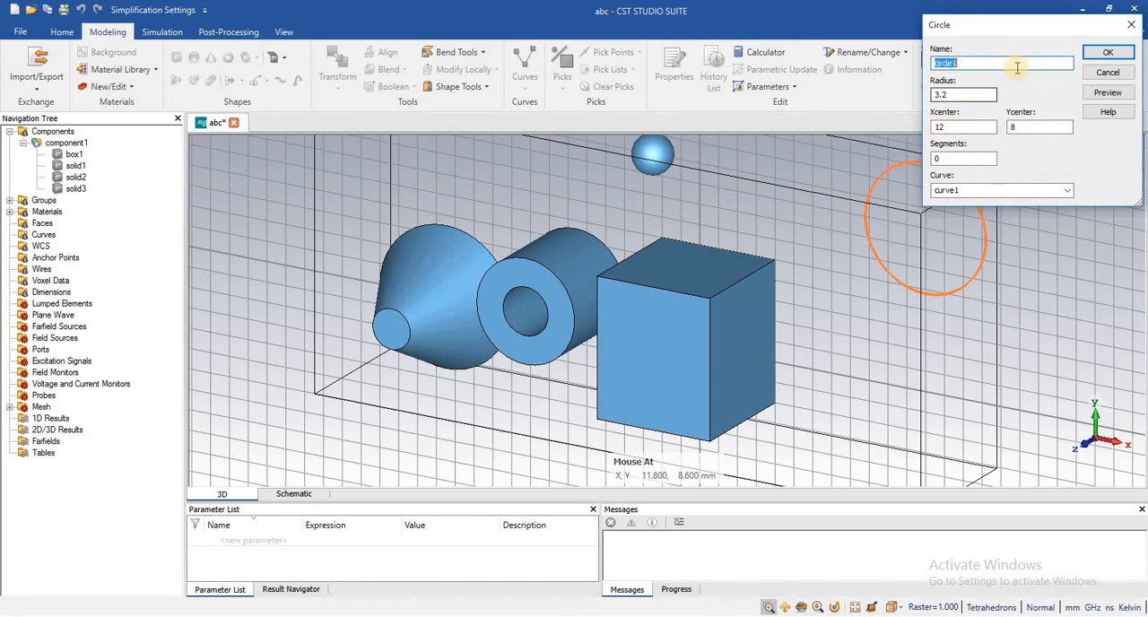
pyautogui.click(1108, 52)
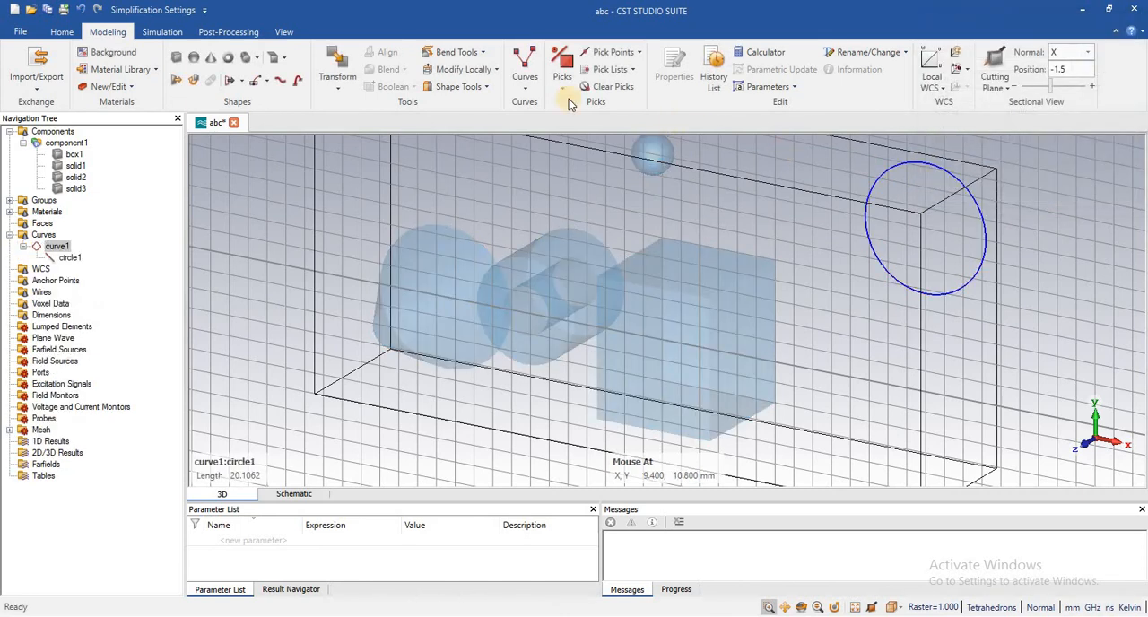
# - Draw a 2D ellipse in curve1 centred at about (-10.8, 4.6), with X radius about 7.2 mm and Y radius about 5.8 mm
pyautogui.click(529, 88)
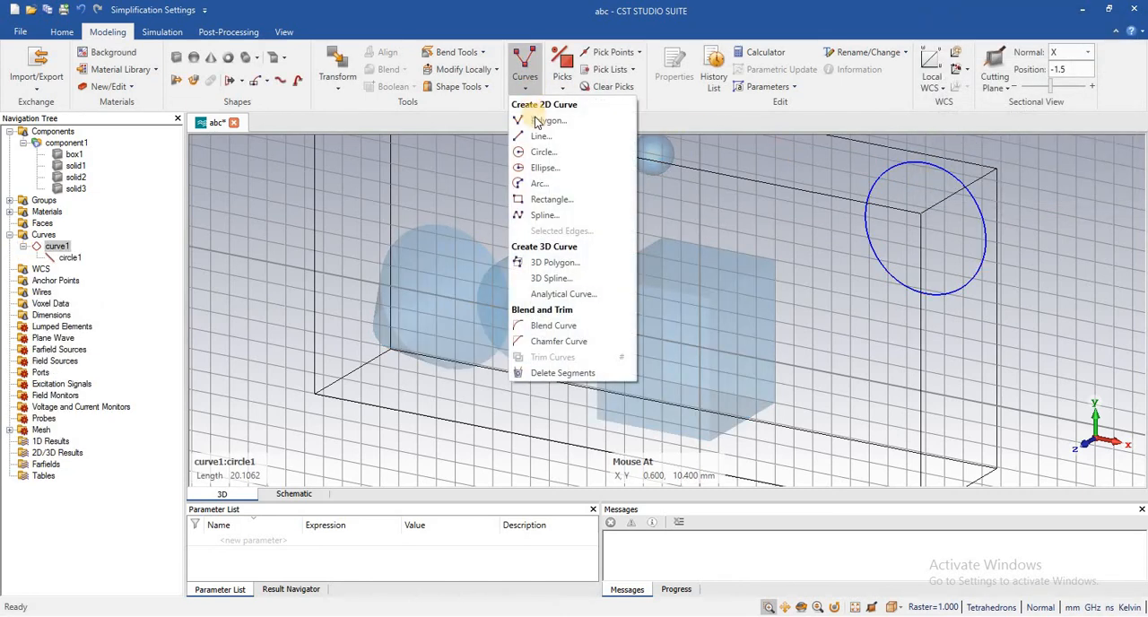
pyautogui.click(542, 167)
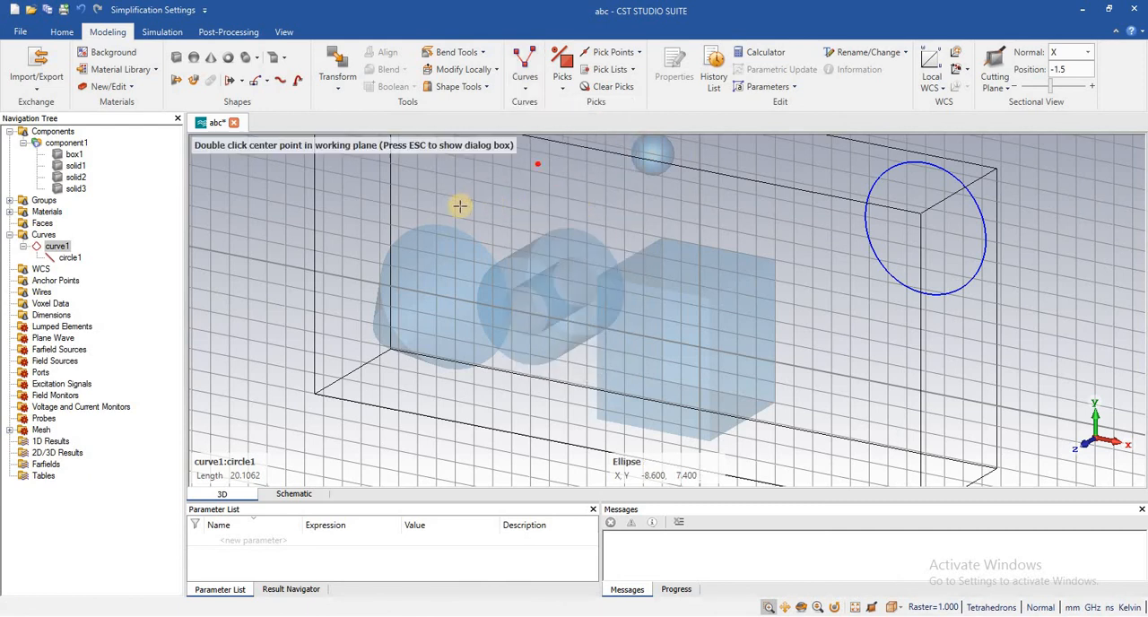
pyautogui.doubleClick(498, 211)
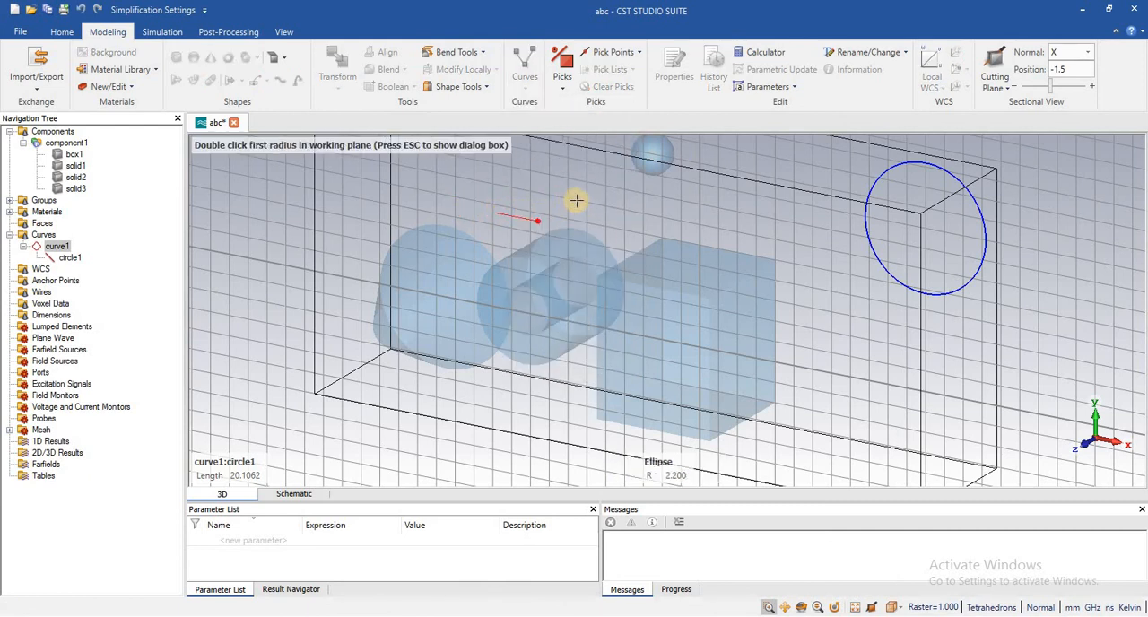
pyautogui.doubleClick(633, 232)
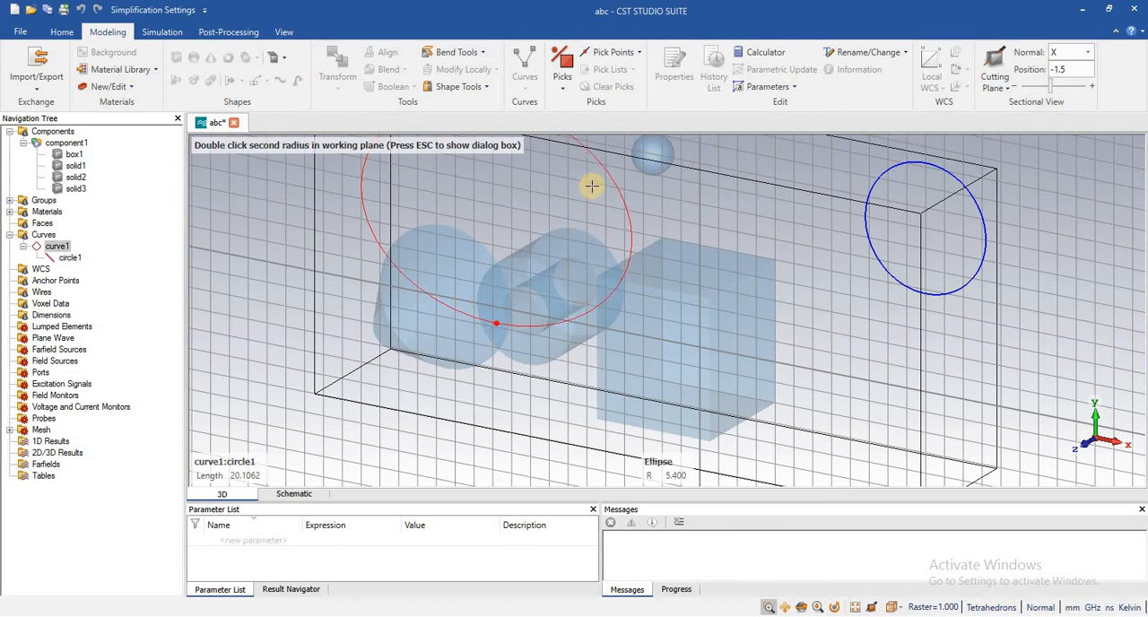
pyautogui.doubleClick(602, 251)
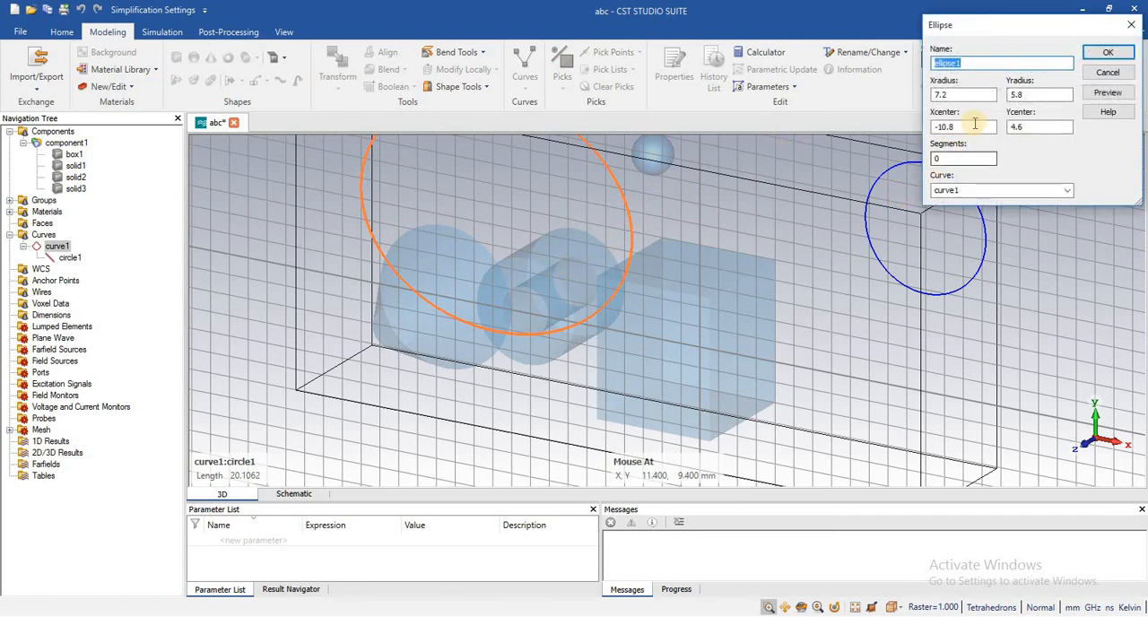
pyautogui.click(1108, 56)
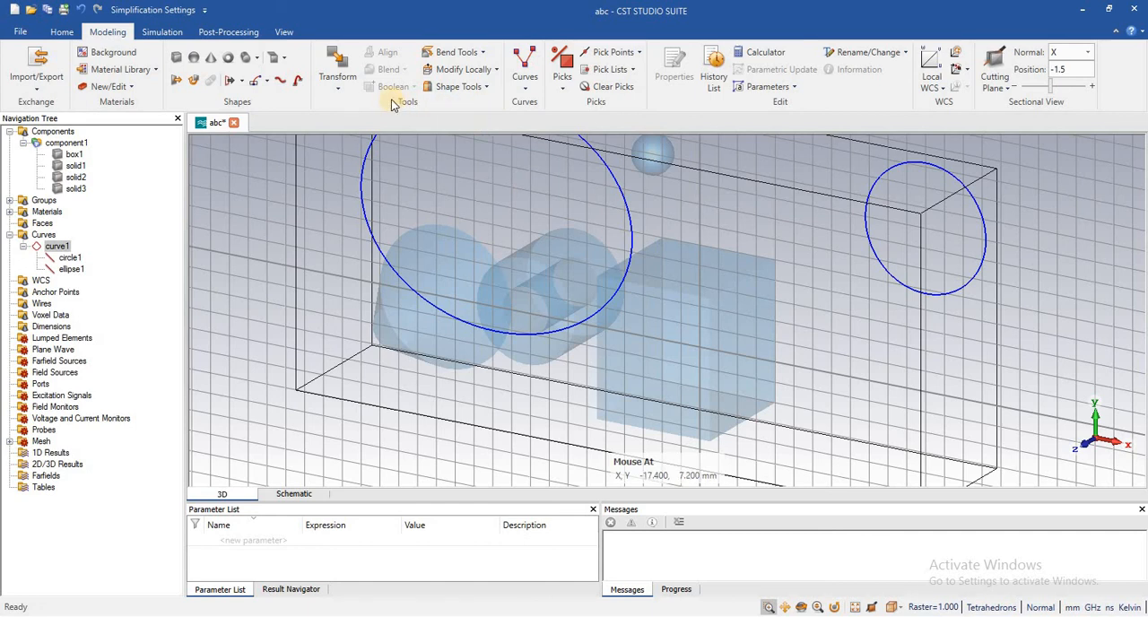
pyautogui.click(563, 89)
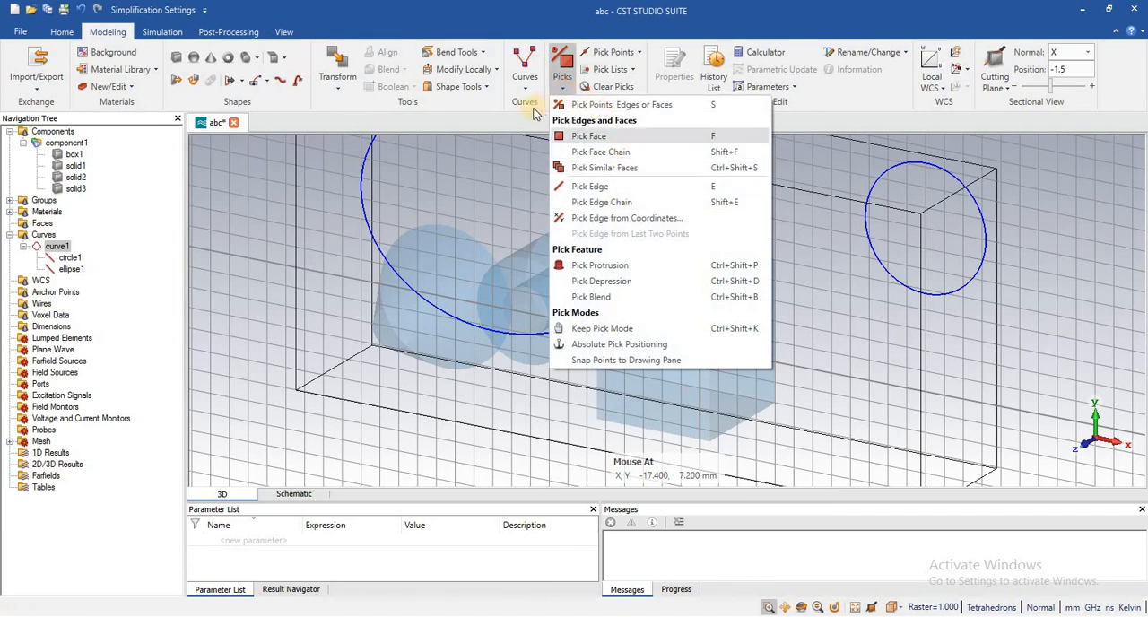
pyautogui.click(284, 32)
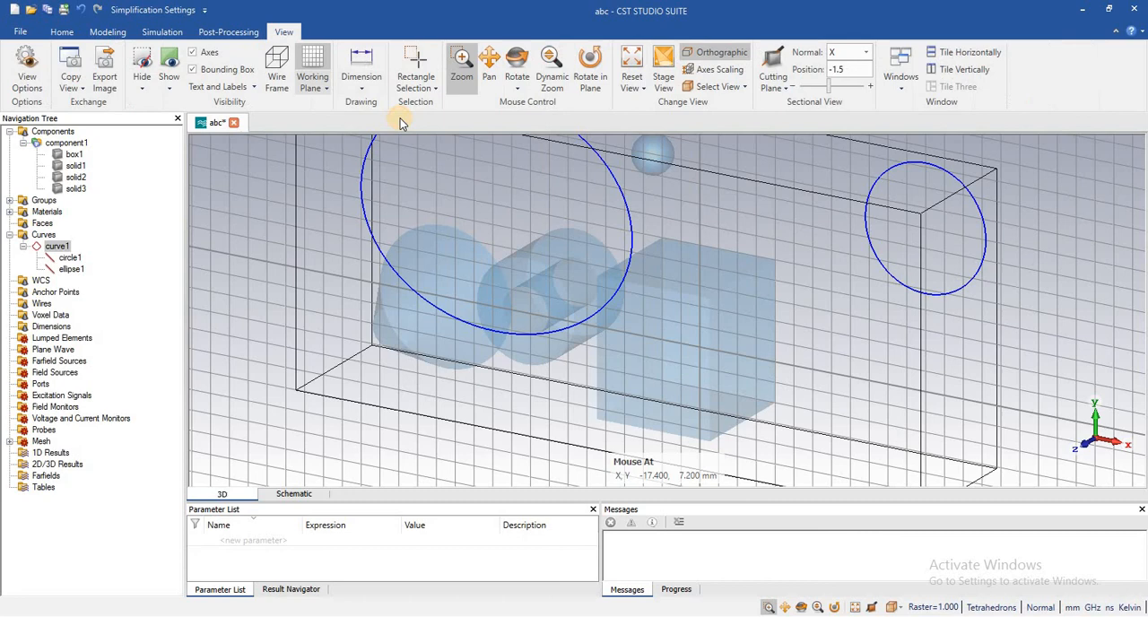